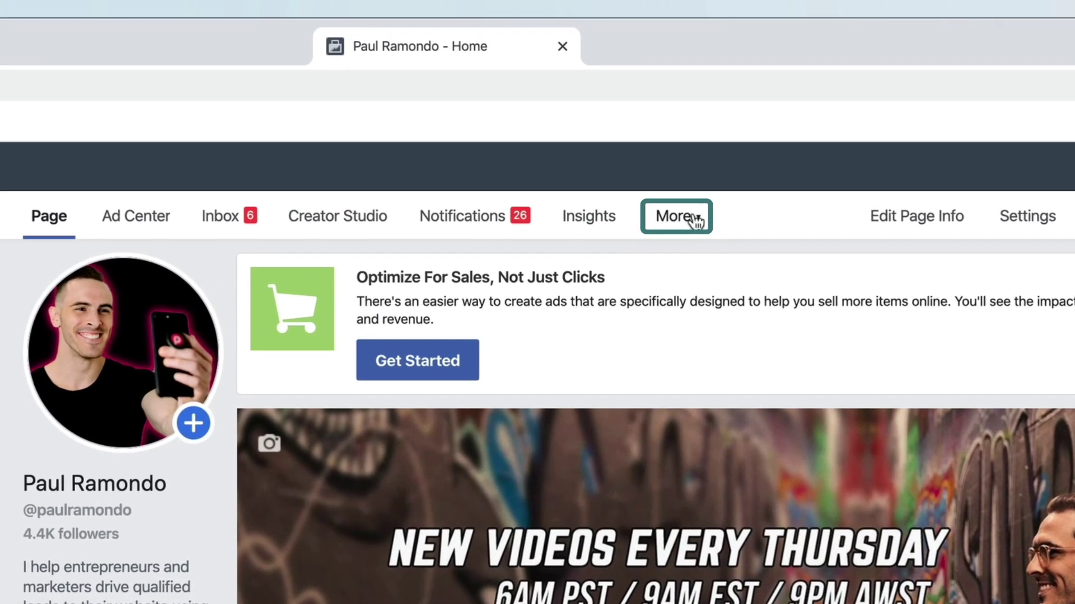
# Step: Go to the Forms Library under Lead Ads Forms and start creating a new lead form
pyautogui.click(695, 222)
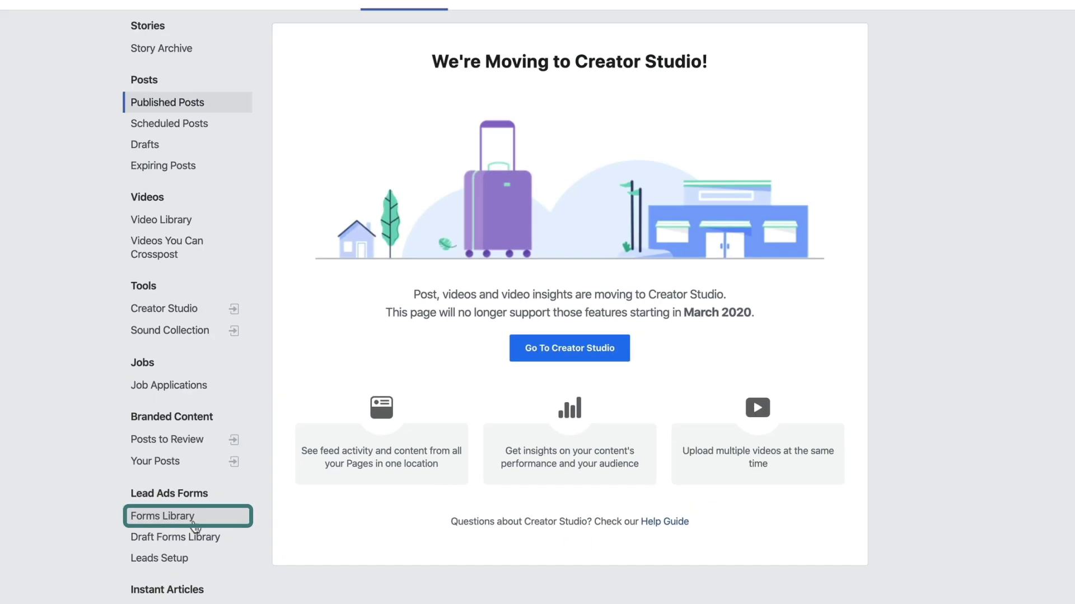
pyautogui.click(503, 324)
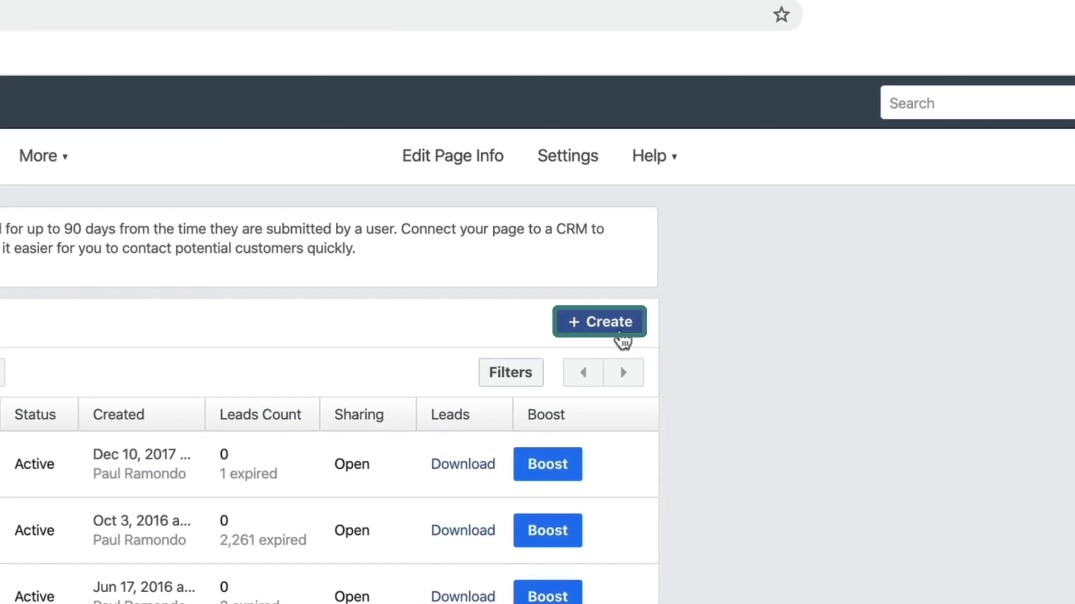
pyautogui.click(620, 330)
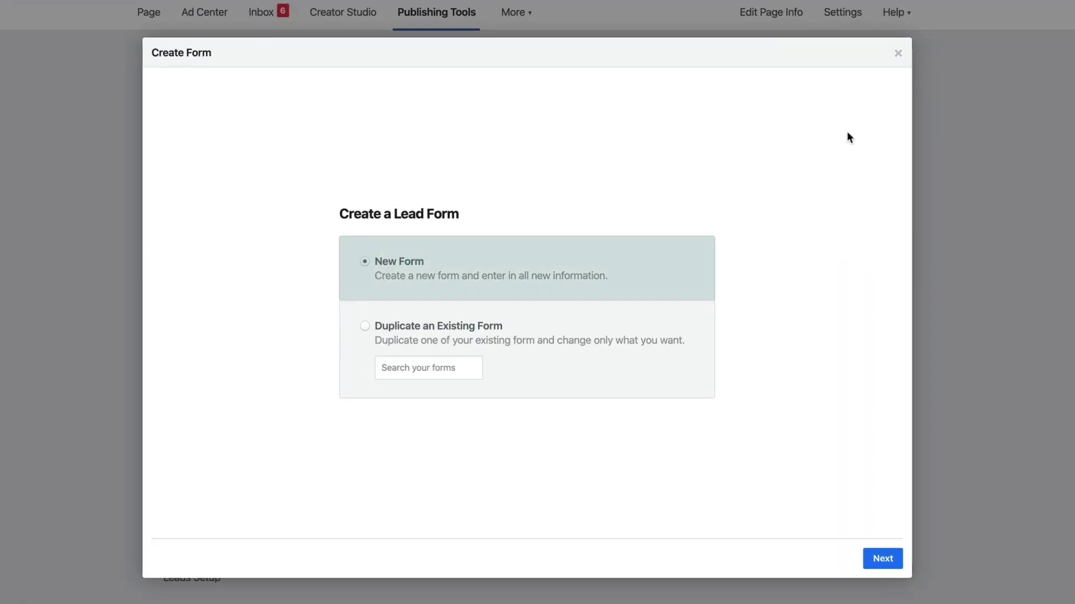
# Step: Continue with New Form and rename the untitled lead form to 'Free Case Study'
pyautogui.click(884, 560)
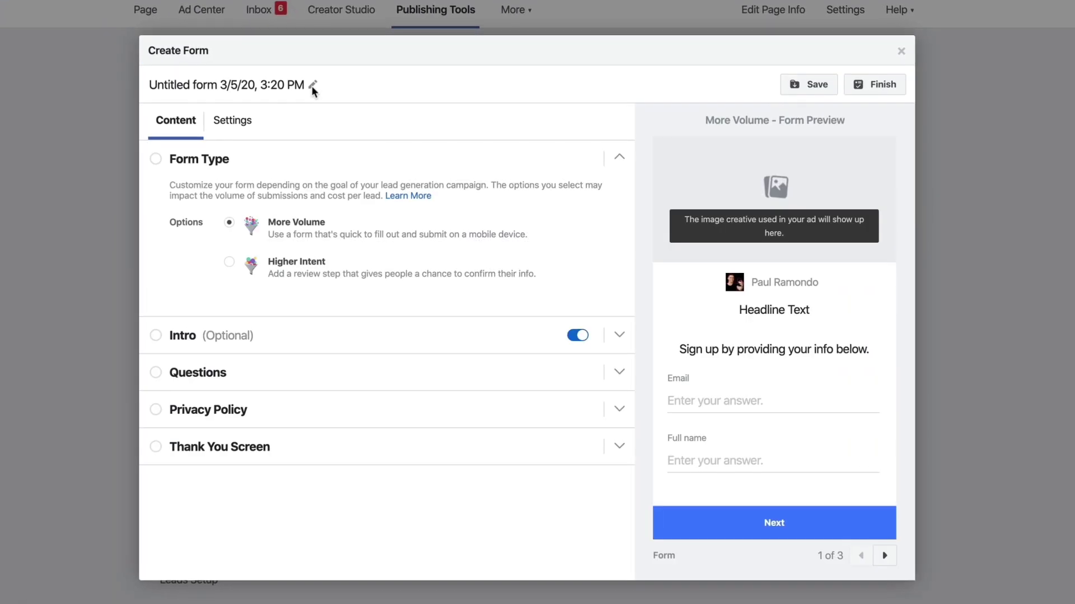
pyautogui.click(277, 84)
pyautogui.write('Ftee')
pyautogui.write('ree Case Stud')
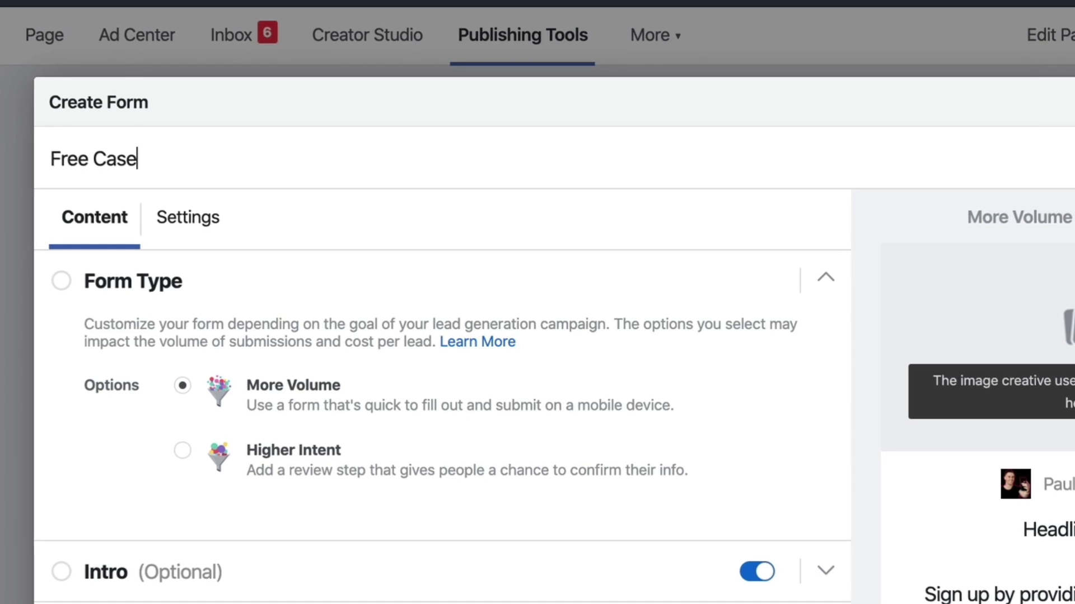
pyautogui.write('y')
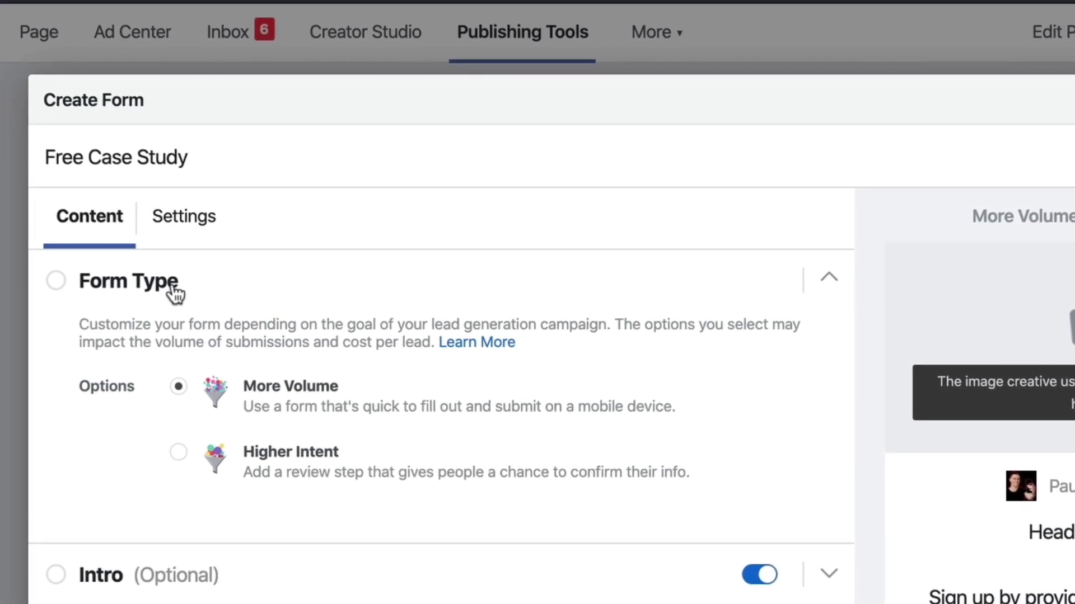
pyautogui.click(227, 325)
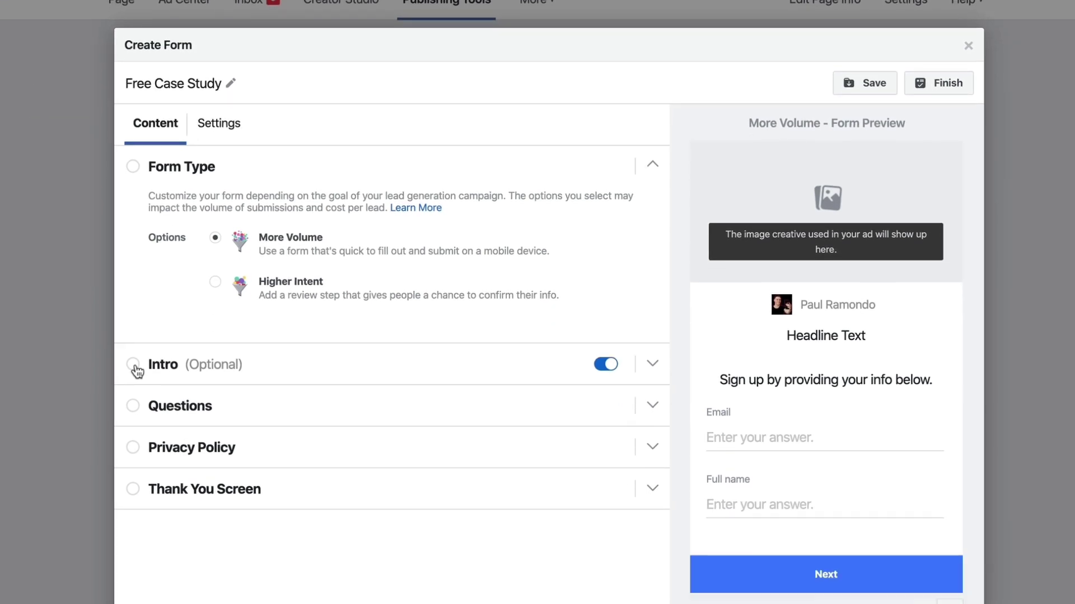
# Step: Give the form intro the headline 'Free Facebook Ads Case Study'
pyautogui.click(141, 474)
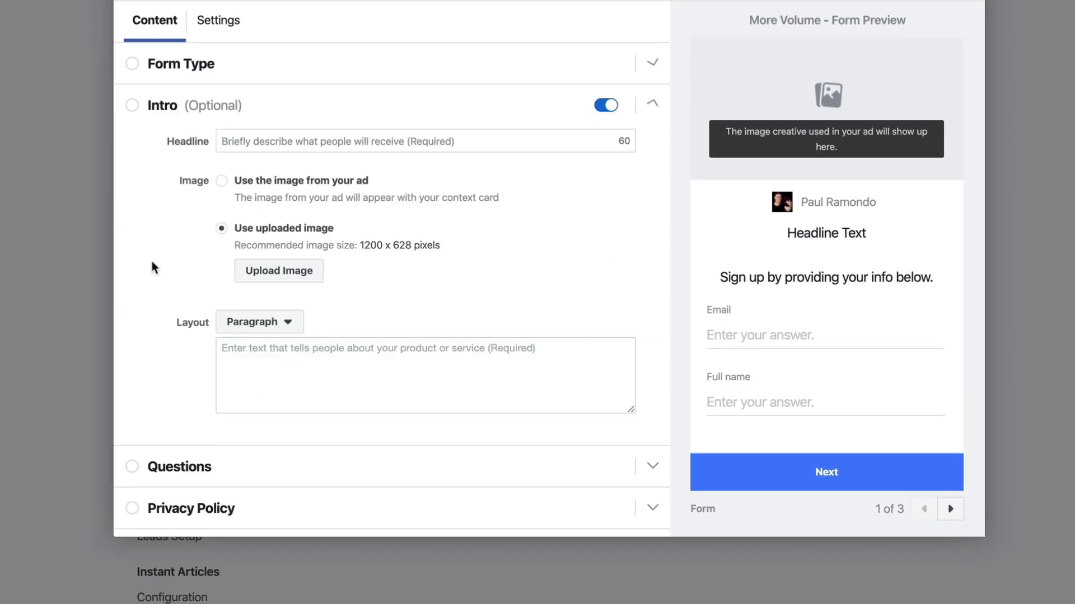
pyautogui.click(312, 140)
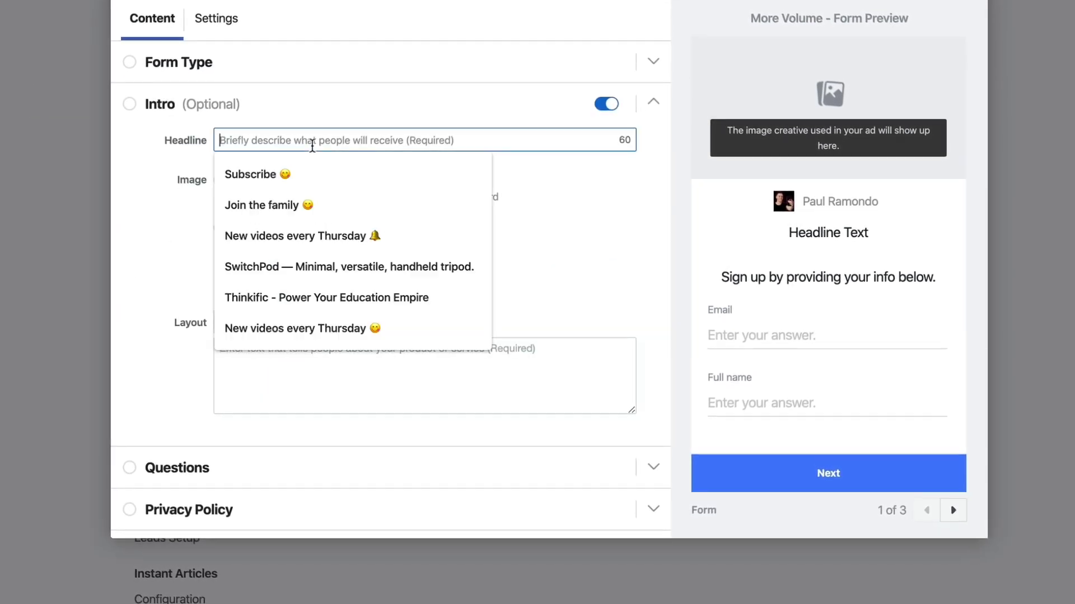
pyautogui.write('Free Facebook Ads Case Study')
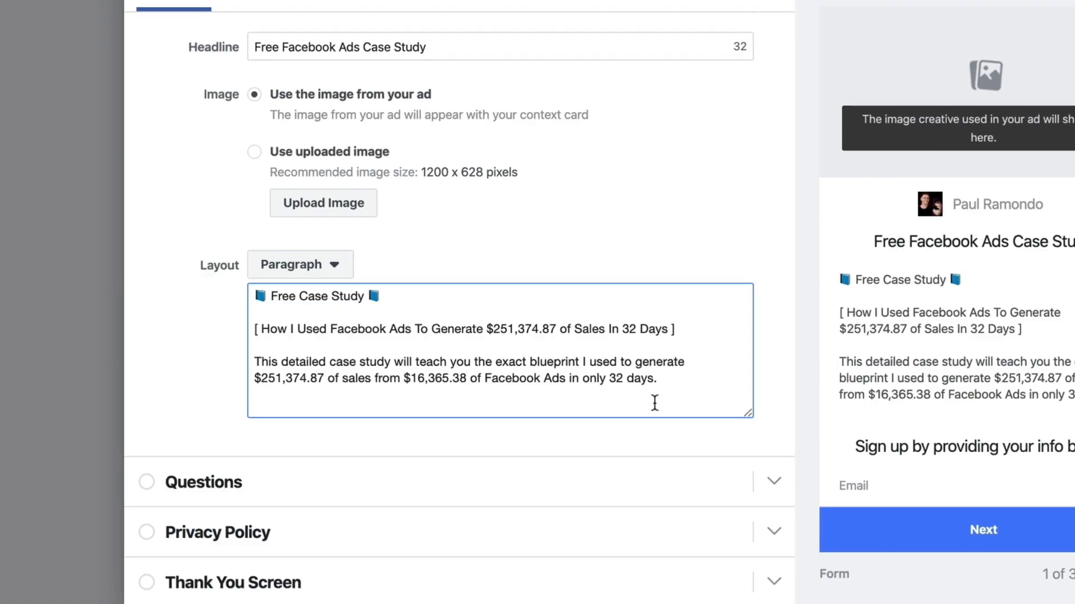
pyautogui.click(680, 490)
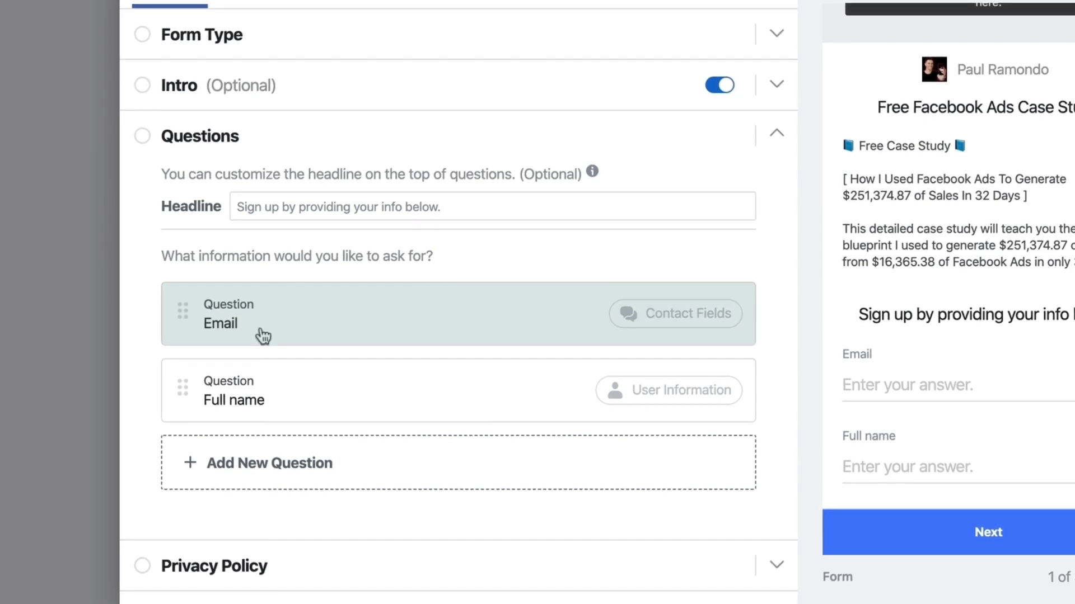
# Step: Browse the prefill and custom question types available without adding any question
pyautogui.click(278, 467)
pyautogui.moveTo(281, 546)
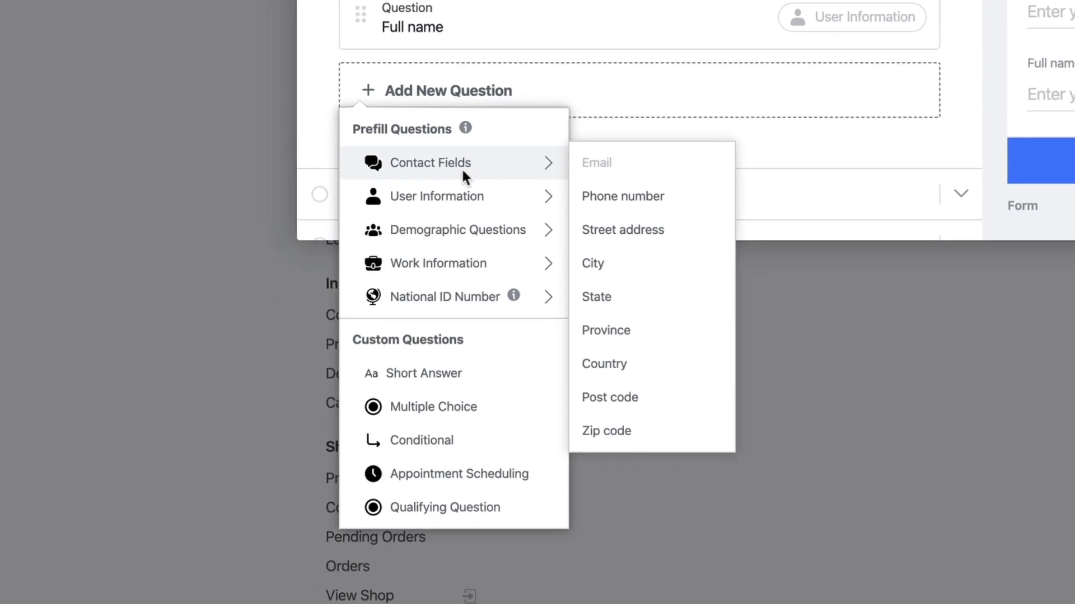
pyautogui.moveTo(472, 228)
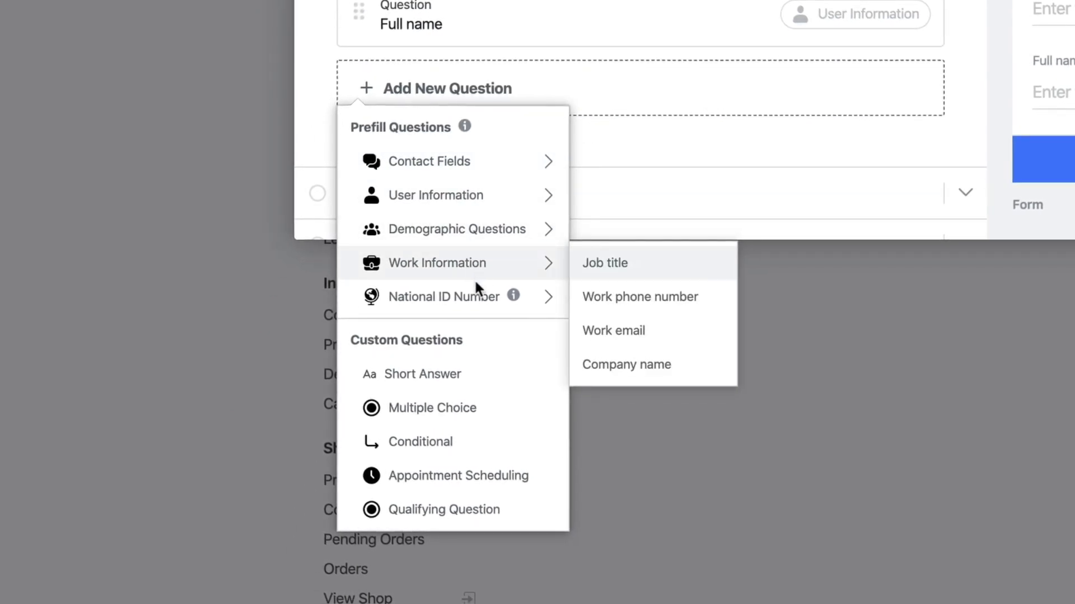
pyautogui.moveTo(473, 291)
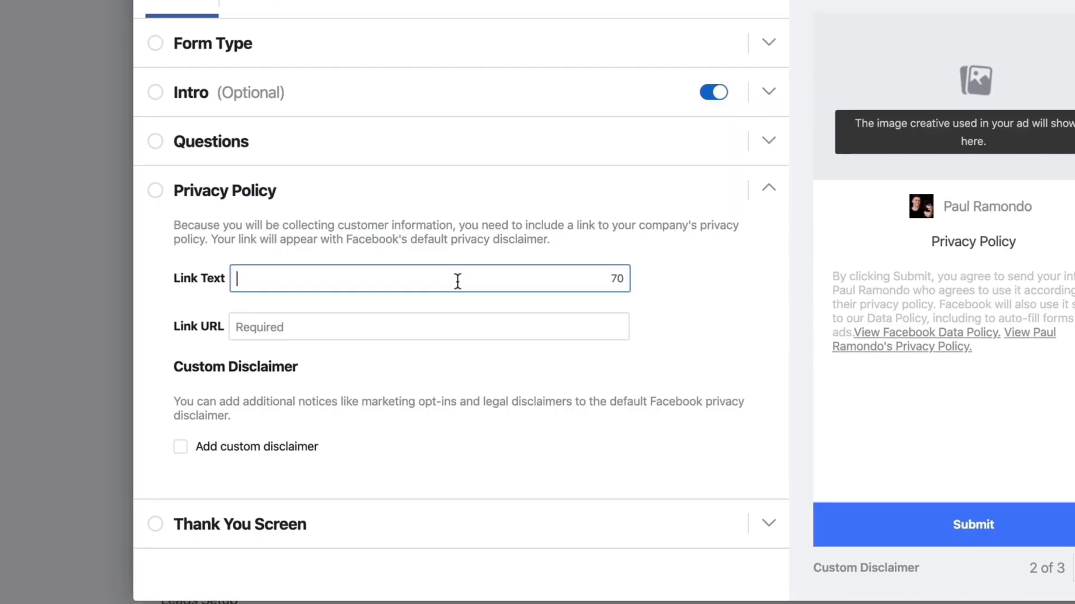
# Step: Paste the privacy policy URL into Link URL and switch the custom disclaimer on, then off
pyautogui.click(395, 328)
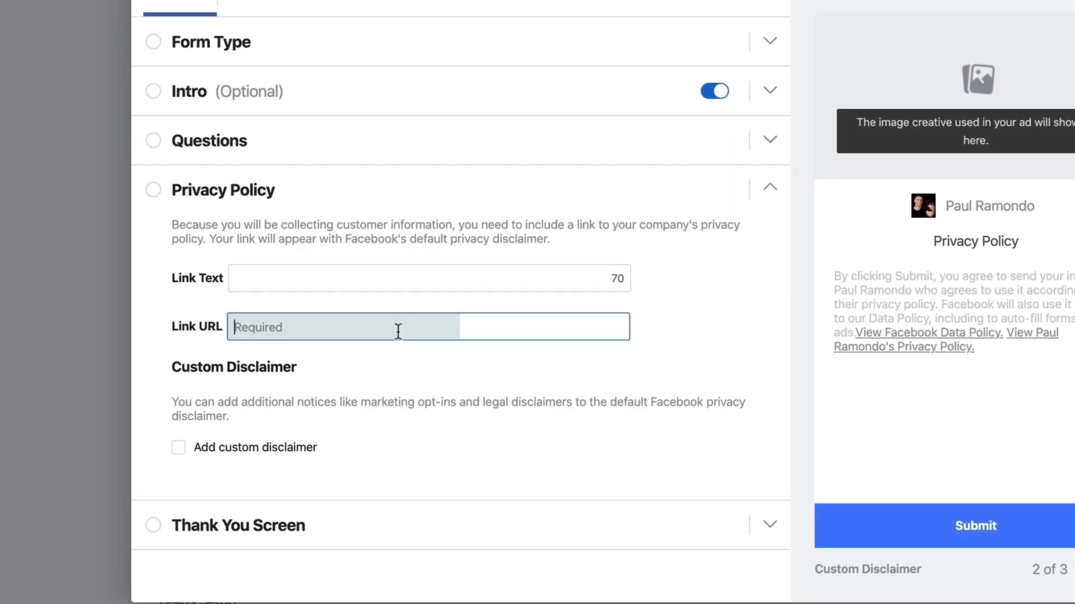
pyautogui.write('https://paulramondo.com/privacy-policy/')
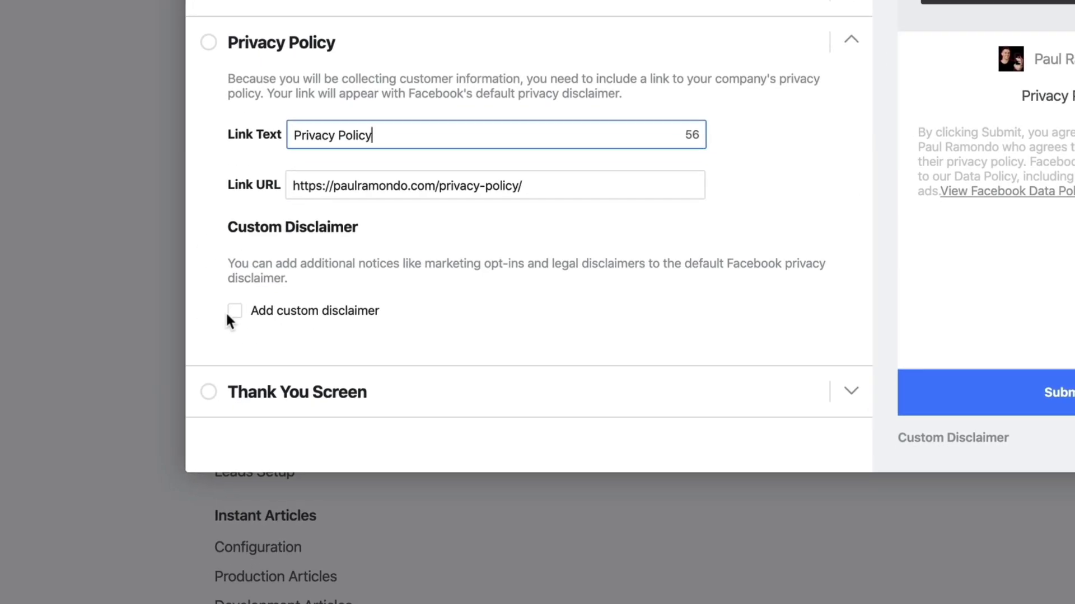
pyautogui.click(167, 446)
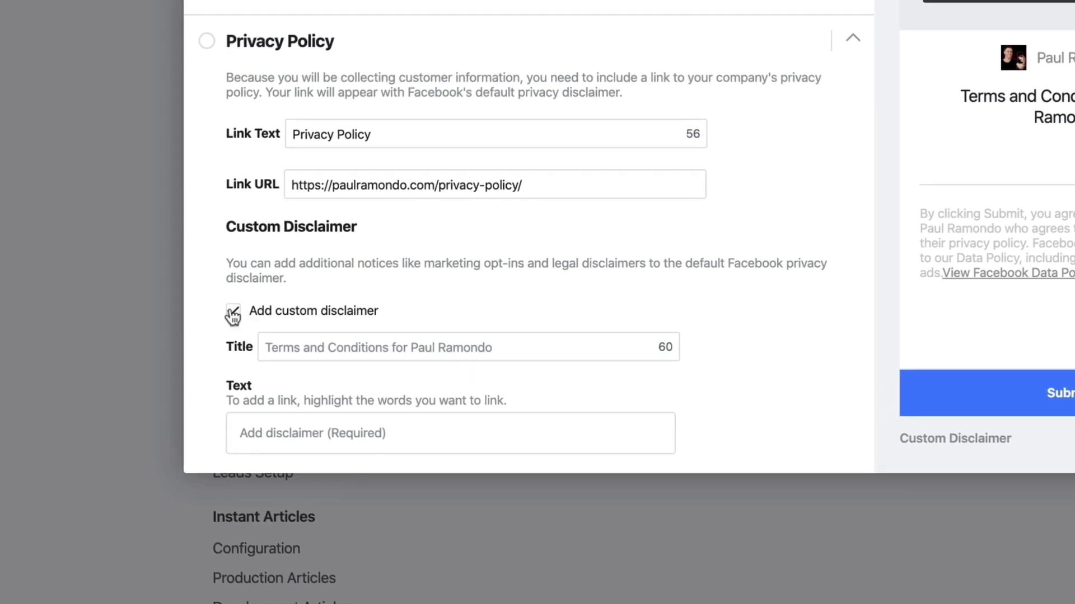
pyautogui.click(233, 312)
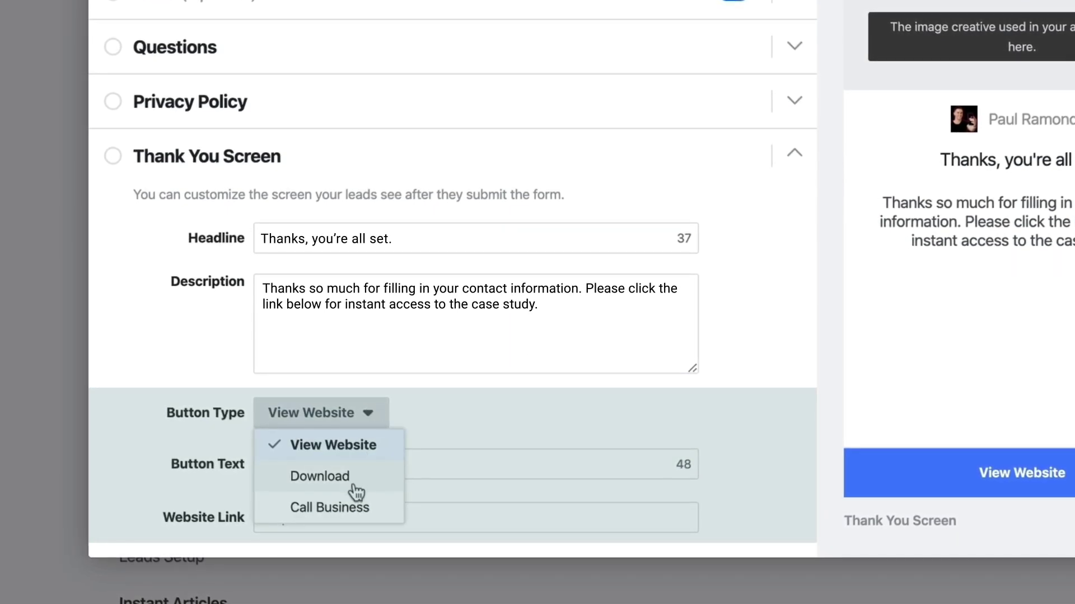
# Step: Set the thank-you screen's button type to Download
pyautogui.click(354, 464)
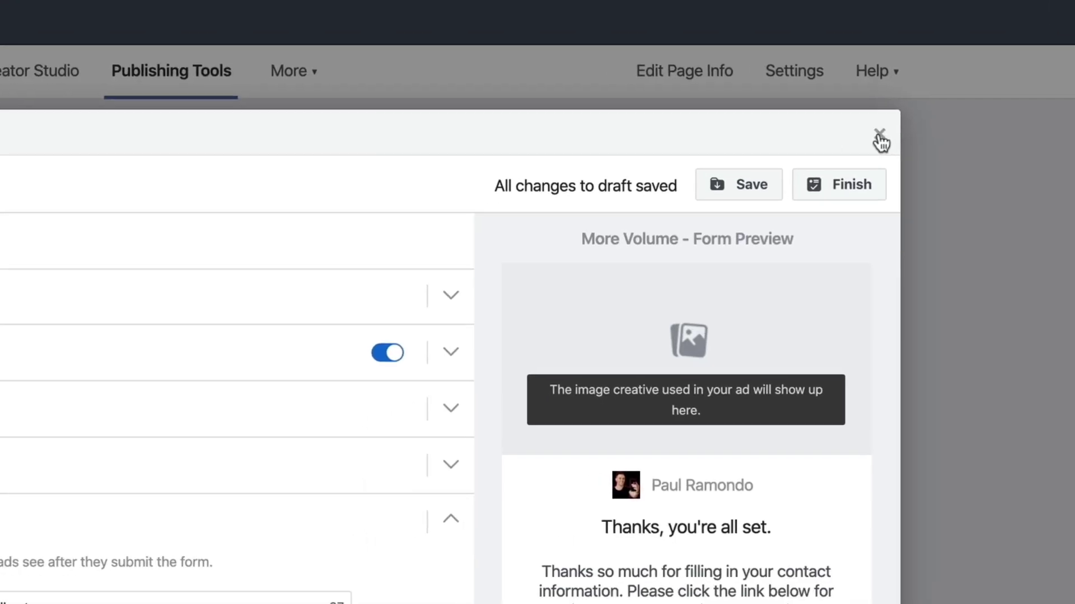
# Step: Close the form editor keeping the draft, then reopen Free Case Study for editing
pyautogui.click(804, 169)
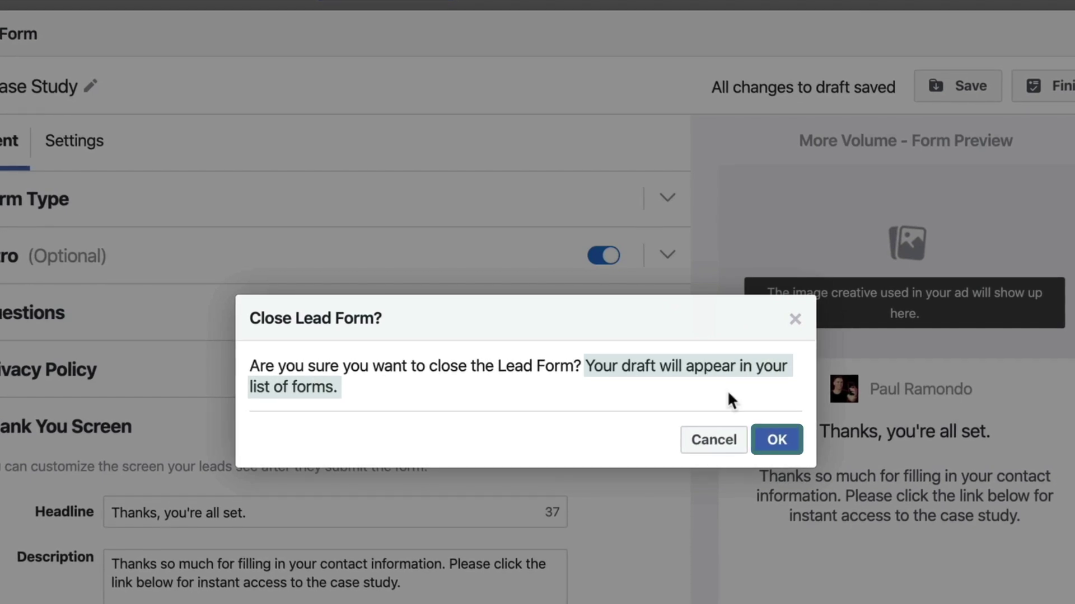
pyautogui.click(775, 443)
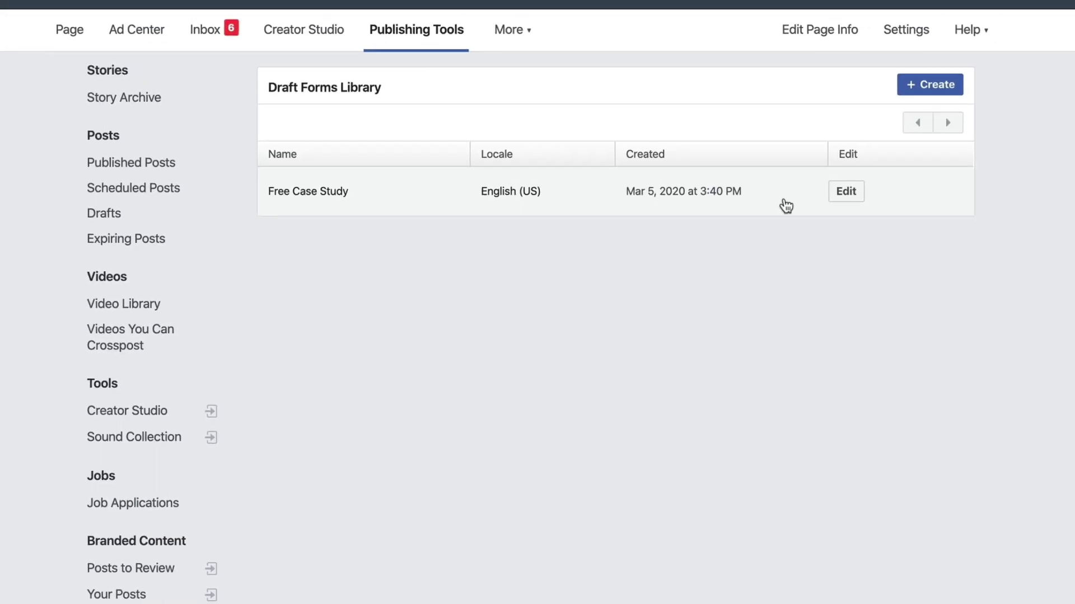
pyautogui.click(847, 191)
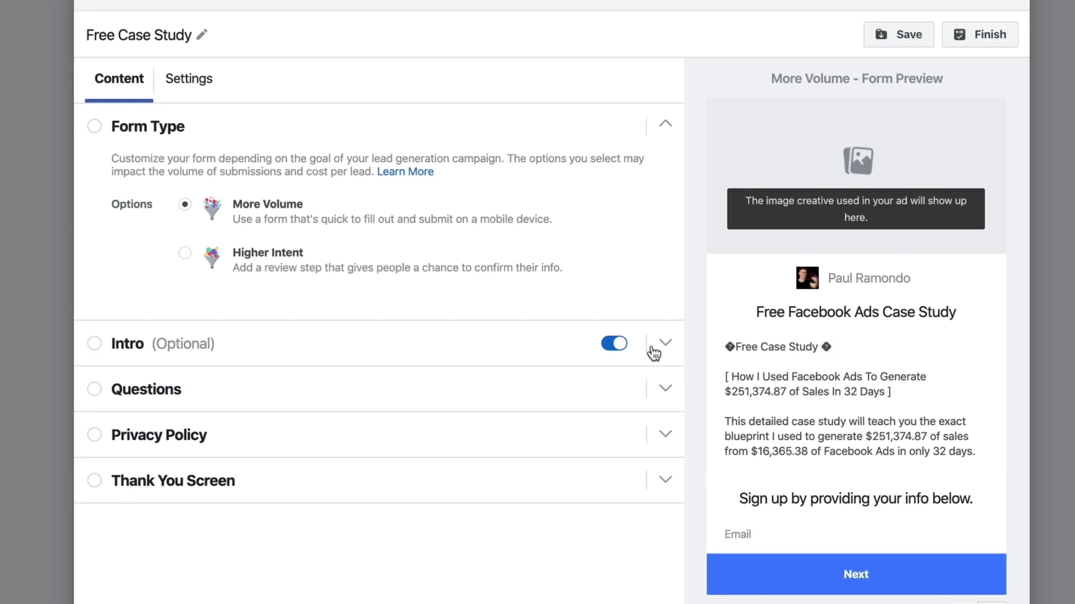
# Step: Delete the stray symbols around 'Free Case Study' in the intro and review Questions, Privacy Policy and Thank You Screen
pyautogui.click(653, 352)
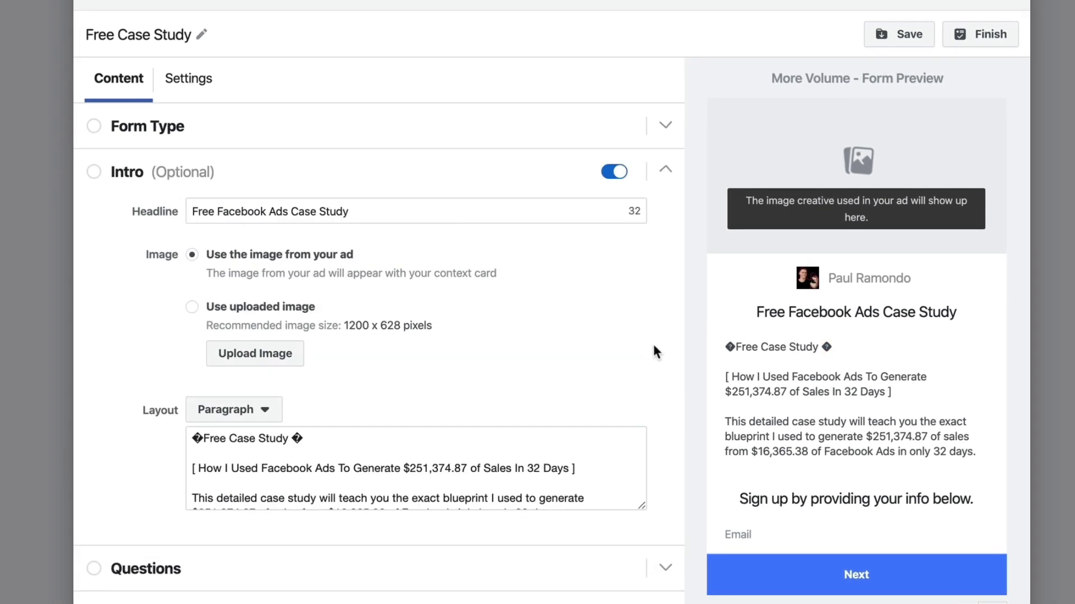
pyautogui.click(366, 444)
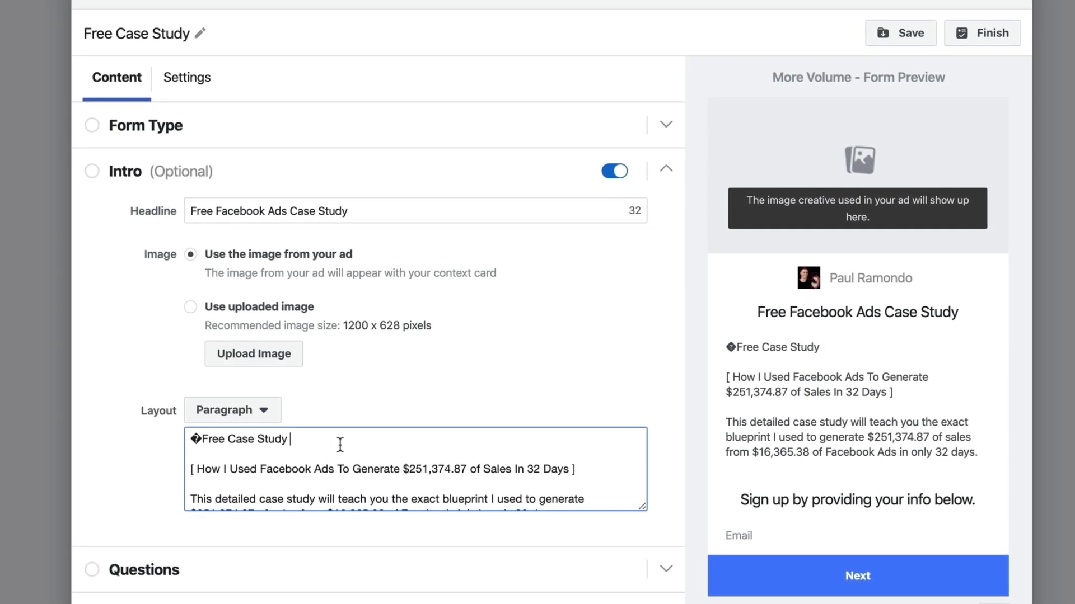
pyautogui.click(586, 571)
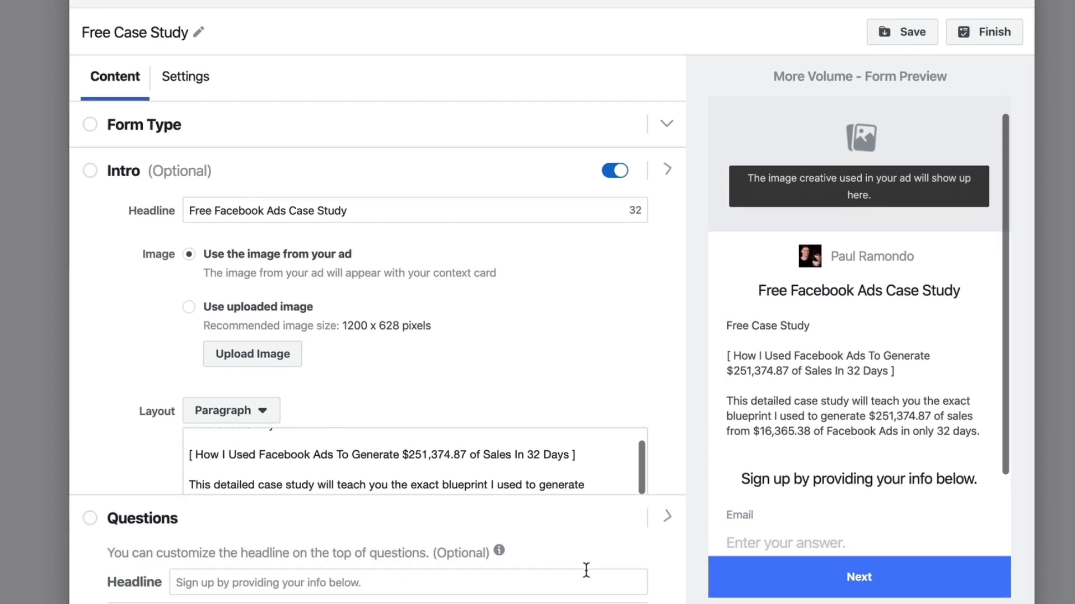
pyautogui.click(540, 563)
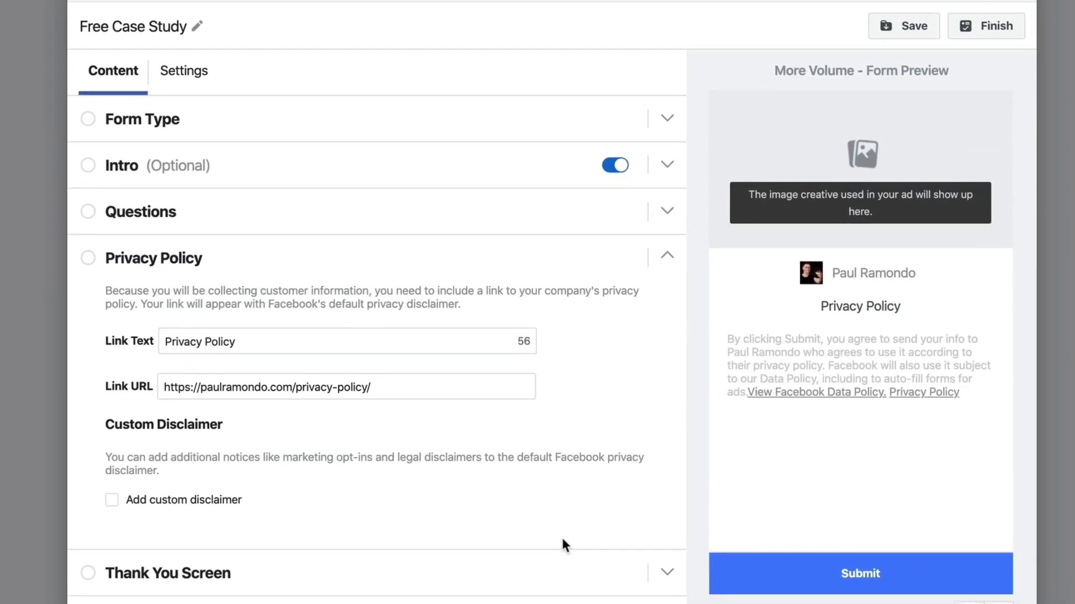
pyautogui.click(514, 586)
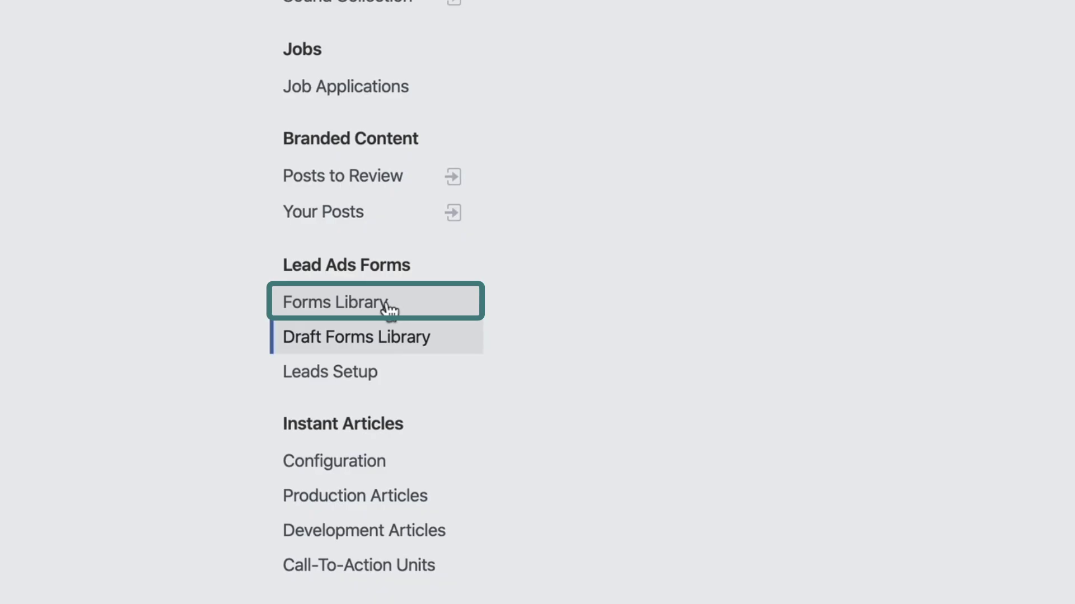
# Step: Preview Free Case Study from the Forms Library, submit it and try Download Case Study
pyautogui.click(387, 306)
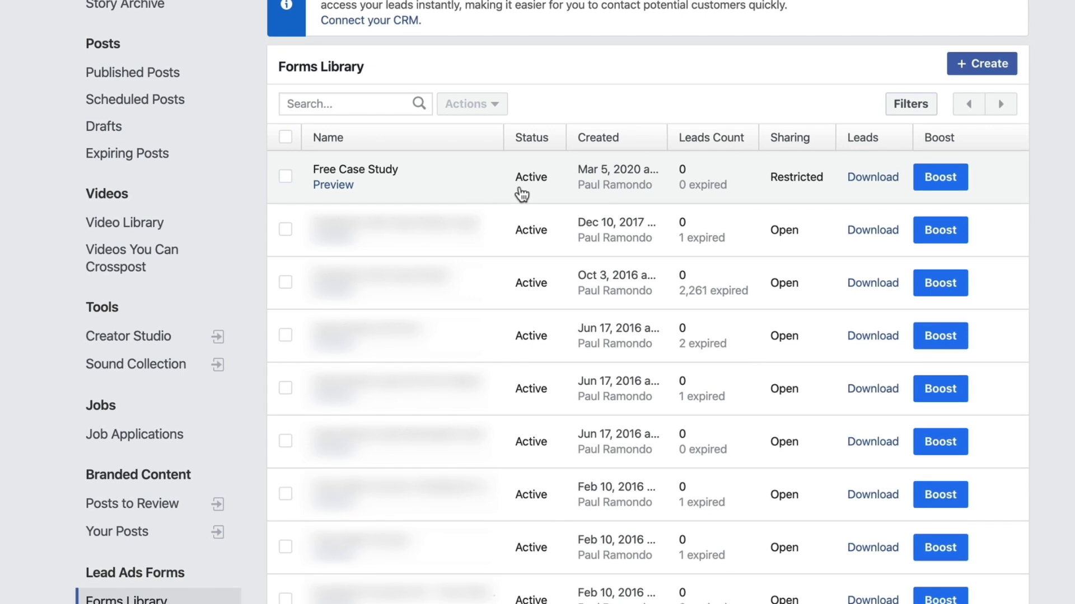
pyautogui.click(332, 185)
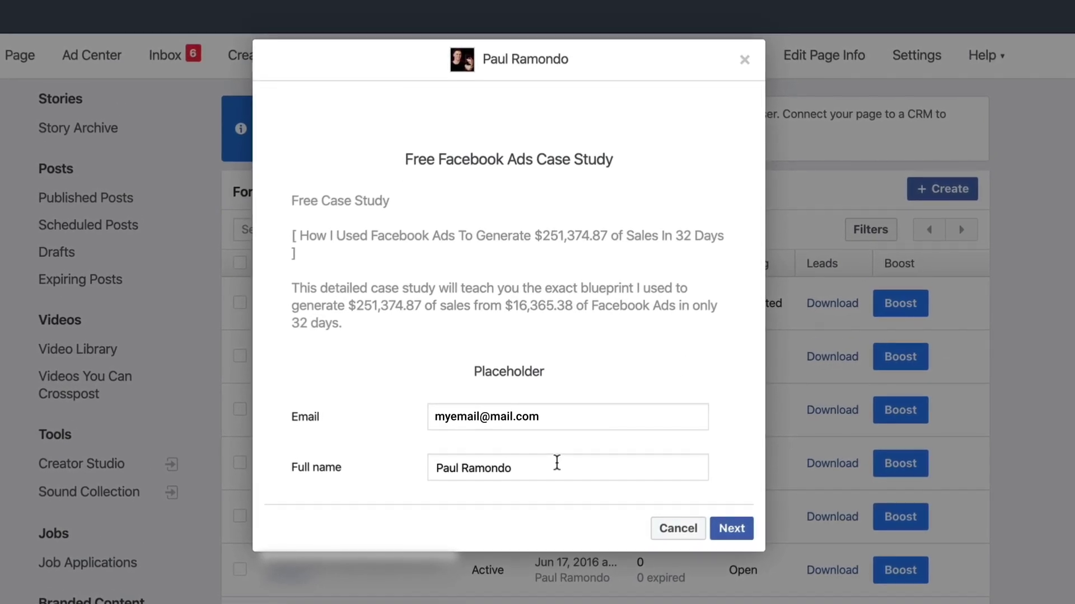
pyautogui.click(739, 530)
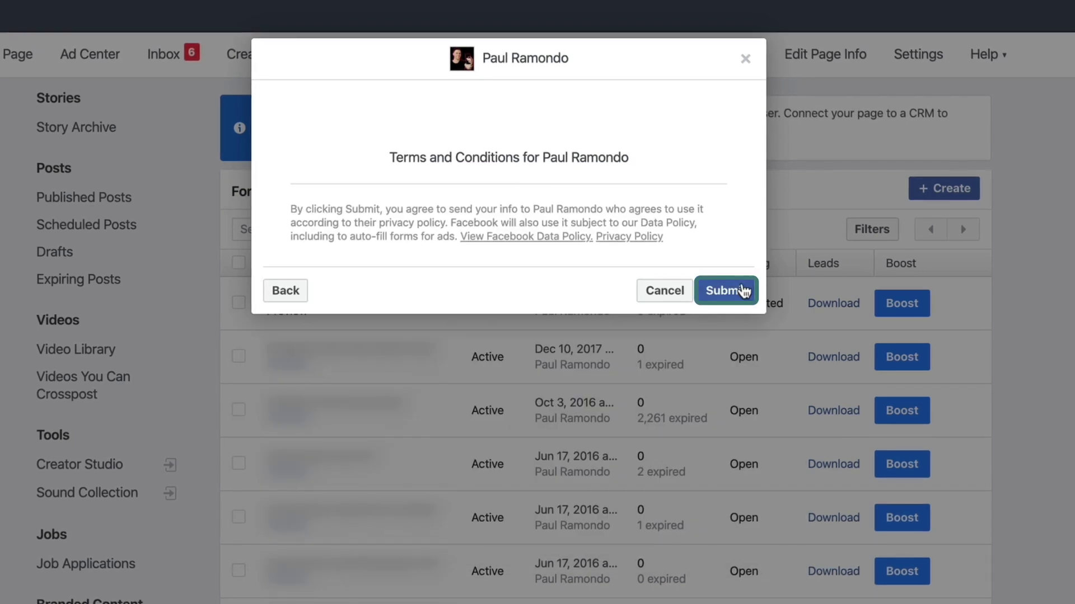
pyautogui.click(743, 290)
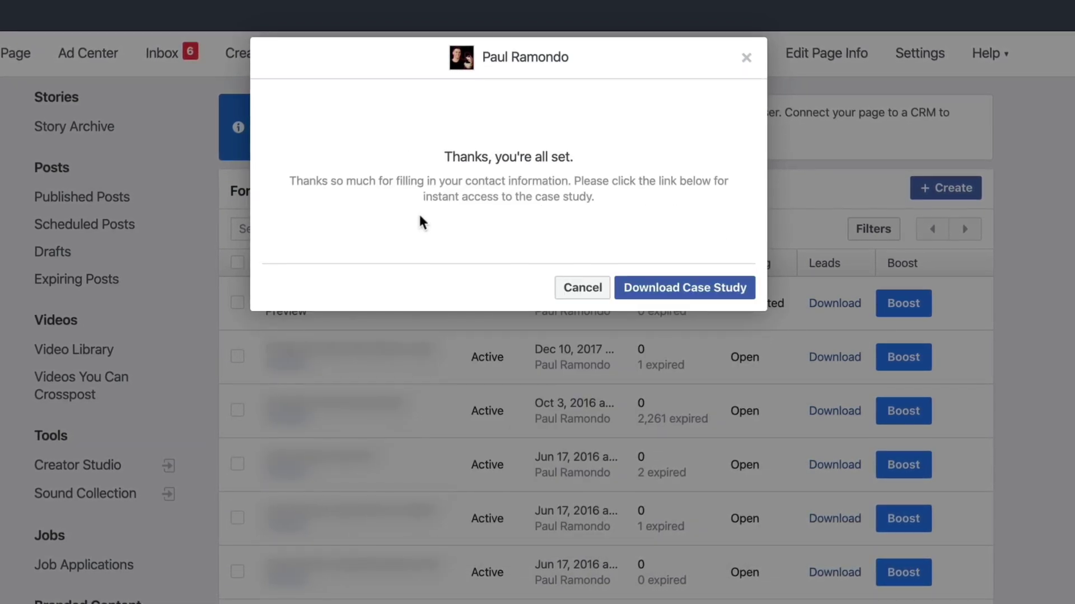
pyautogui.click(657, 287)
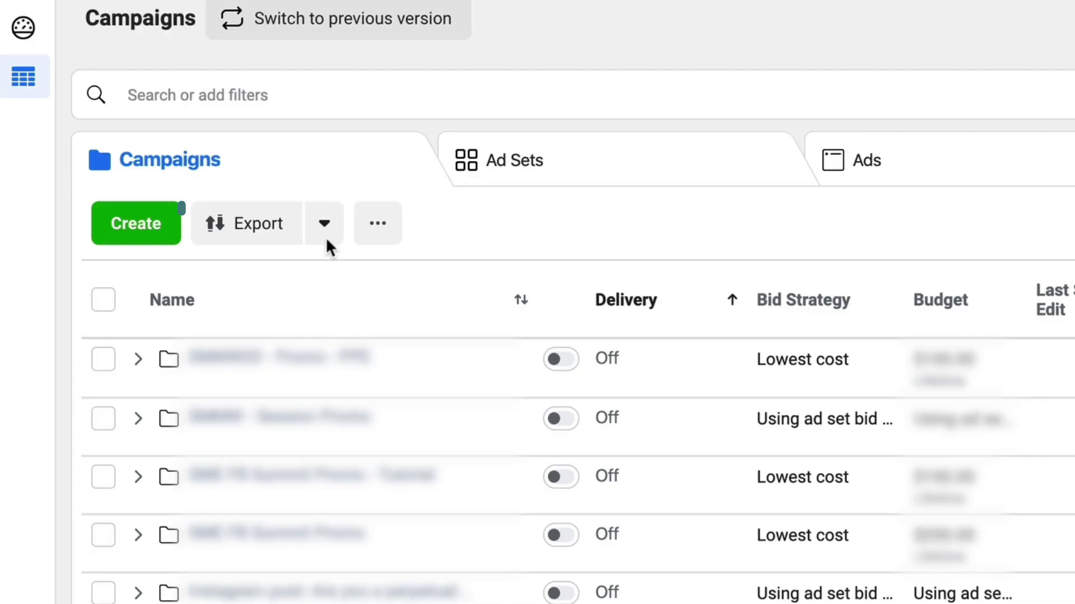
# Step: Draft the 'Facebook Lead Form Test' campaign with ad set 'Facebook Page Likes' and ad 'Free Case Study'
pyautogui.click(124, 235)
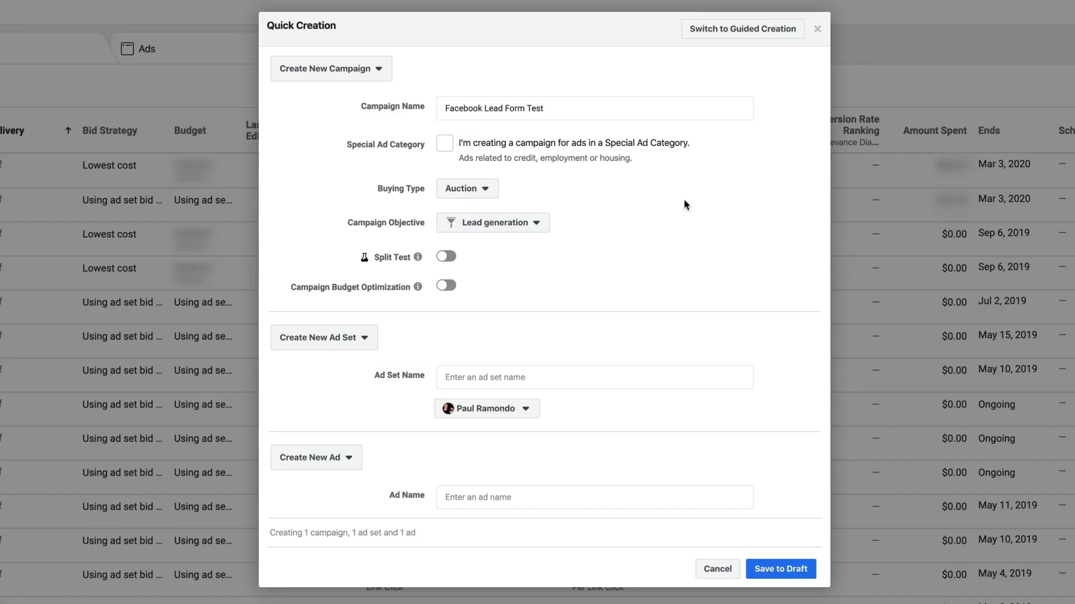
pyautogui.click(532, 379)
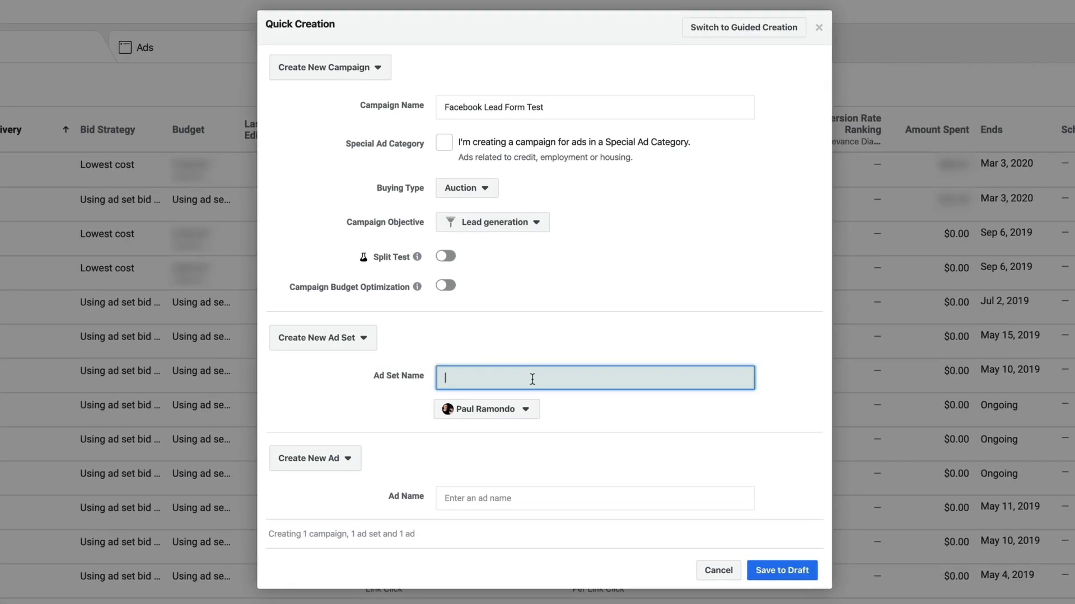
pyautogui.write('Facebook Page Likes')
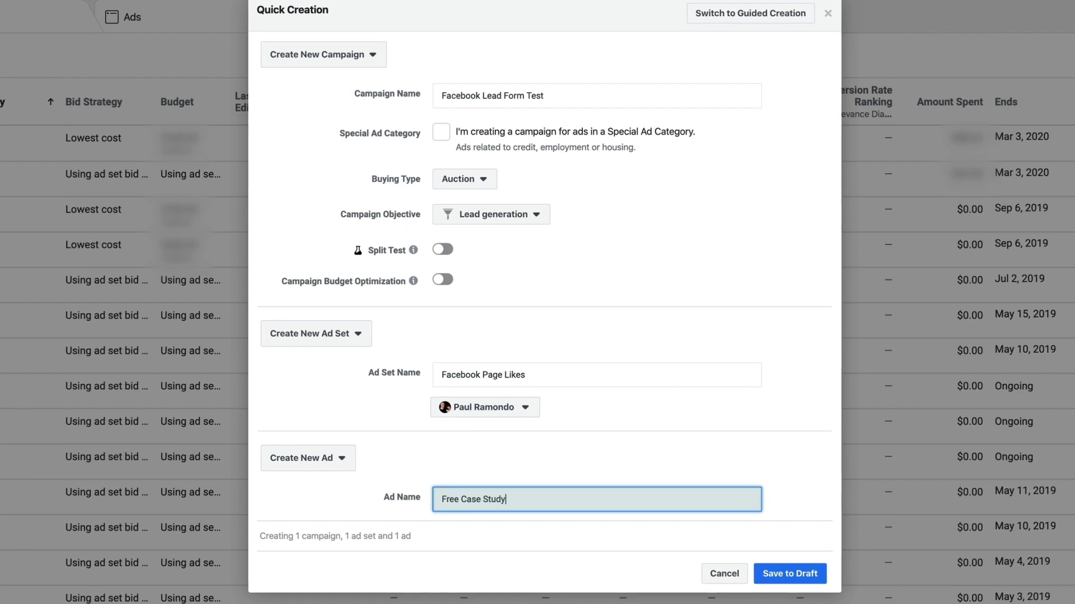
pyautogui.click(790, 574)
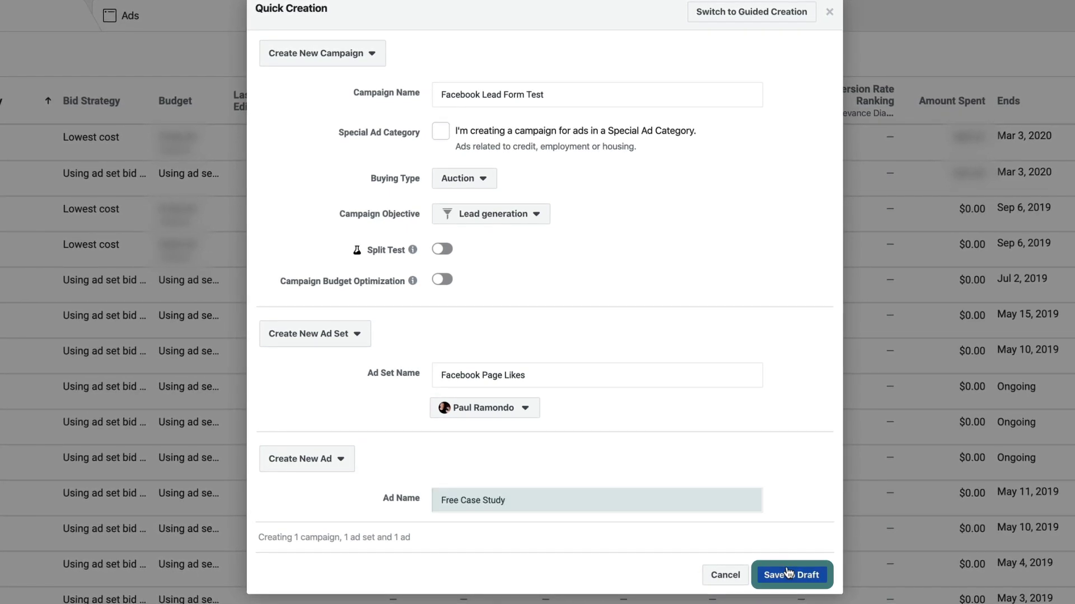
pyautogui.click(241, 46)
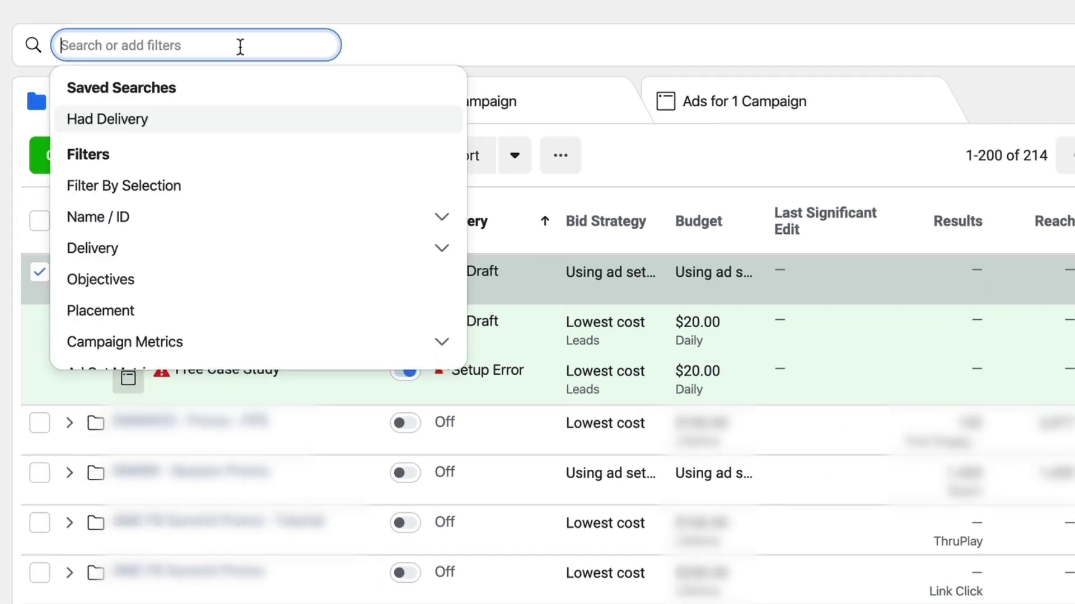
# Step: Filter to the Facebook Lead Form Test campaign and edit its Facebook Page Likes ad set's audience
pyautogui.click(201, 187)
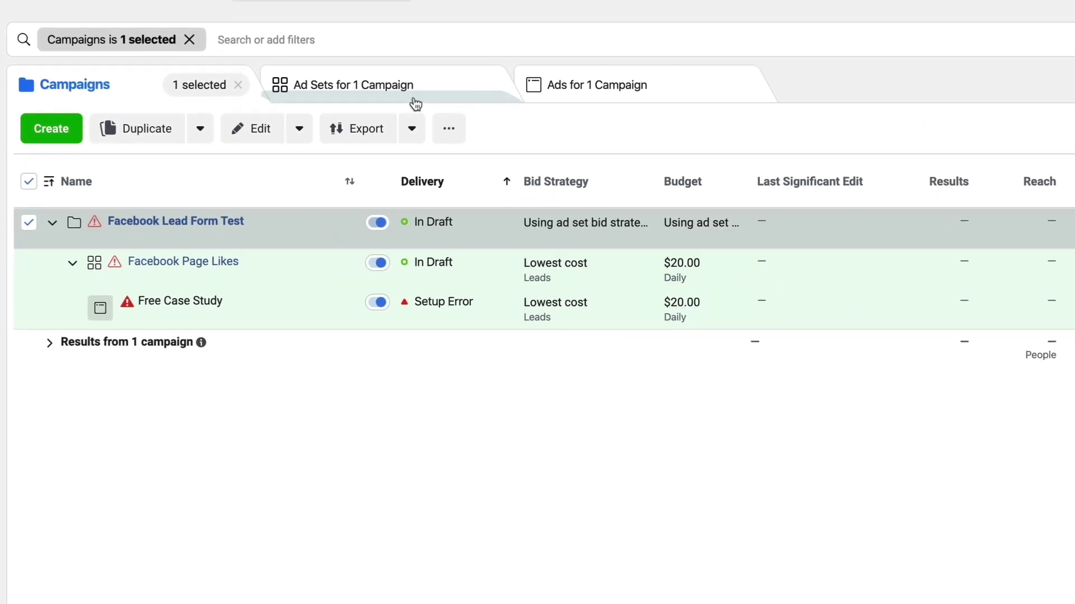
pyautogui.click(412, 85)
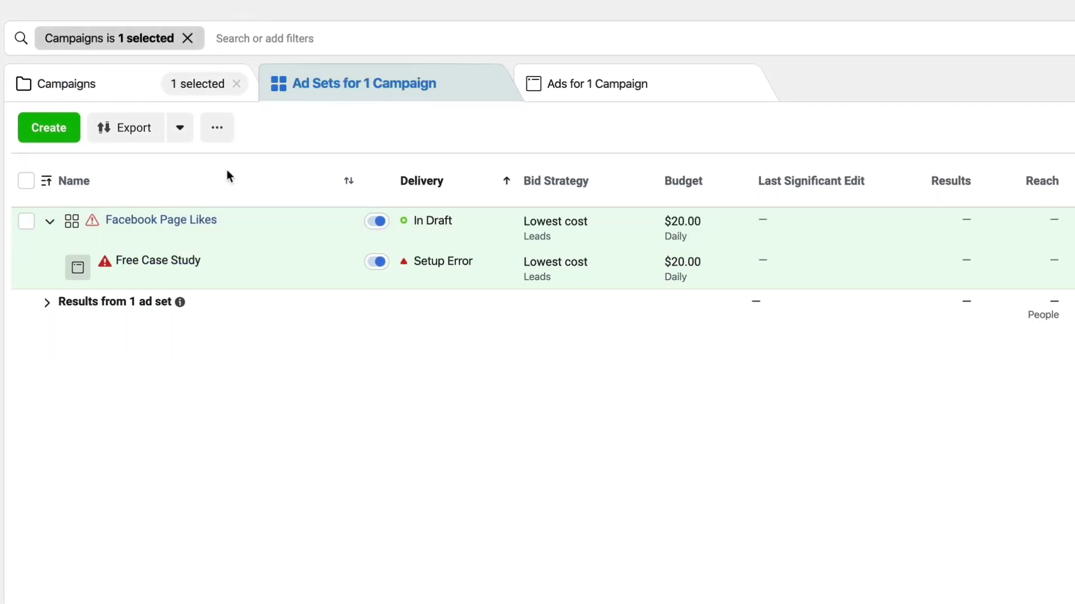
pyautogui.click(305, 226)
pyautogui.click(241, 134)
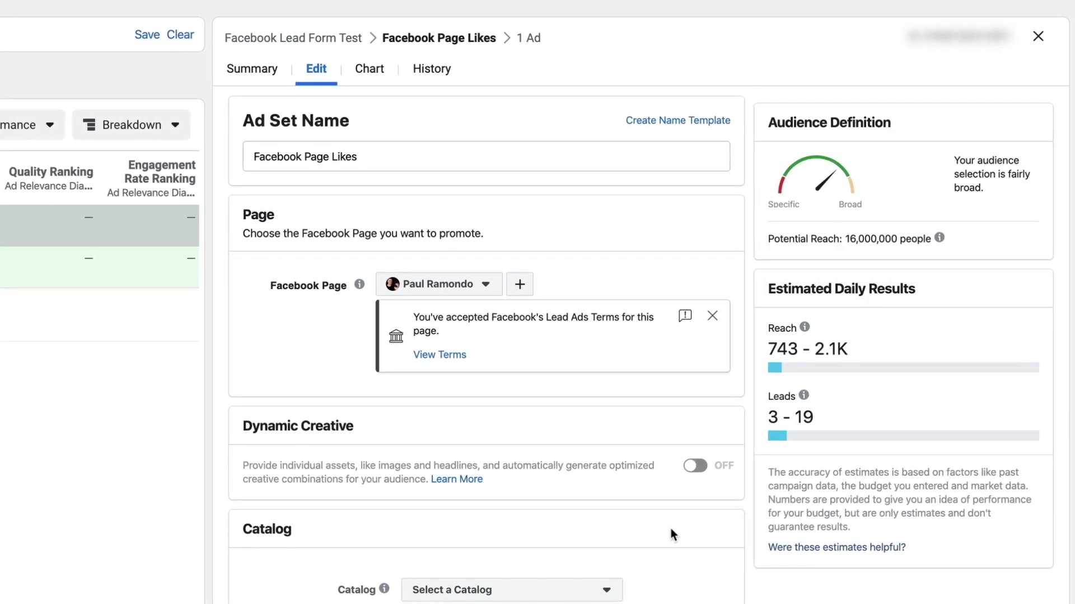
pyautogui.scroll(-5, 671, 529)
pyautogui.scroll(-3, 661, 530)
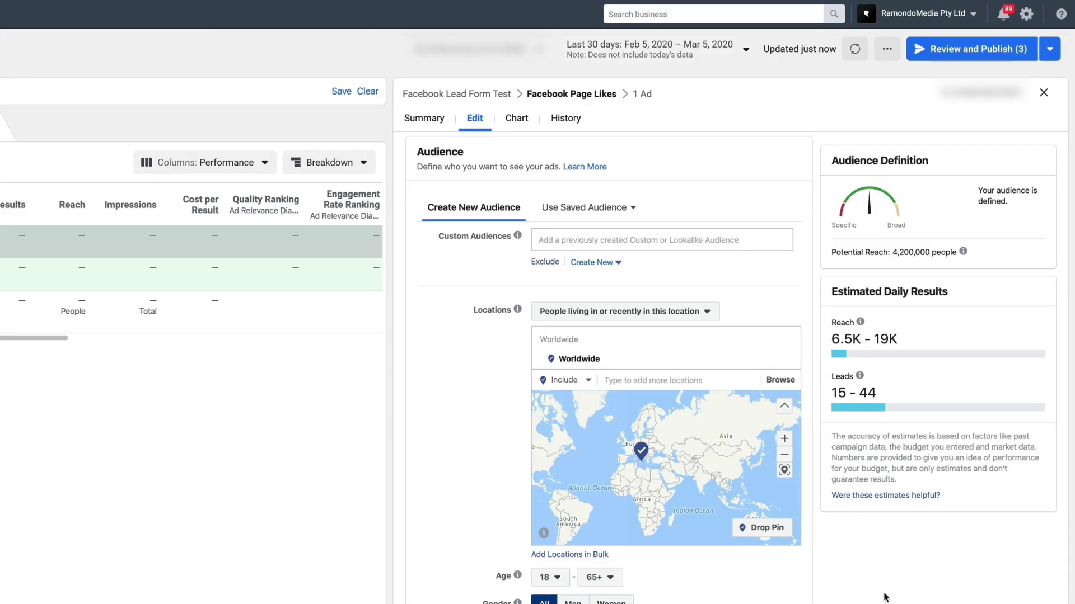
# Step: Start a lead-form custom audience of people who opened and submitted the Free Case Study form
pyautogui.click(545, 262)
pyautogui.click(566, 327)
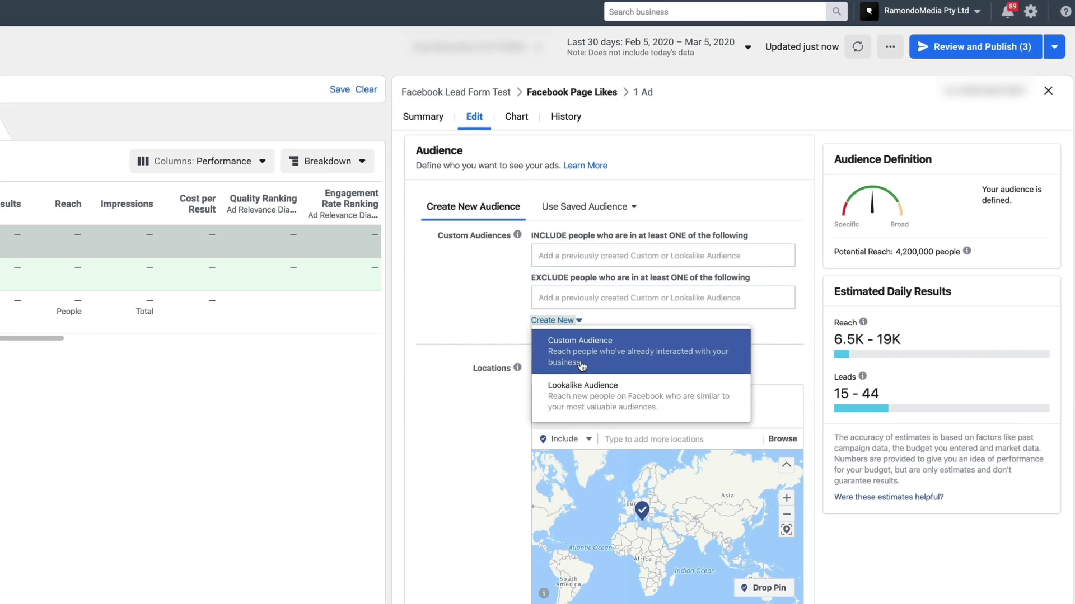
pyautogui.click(580, 341)
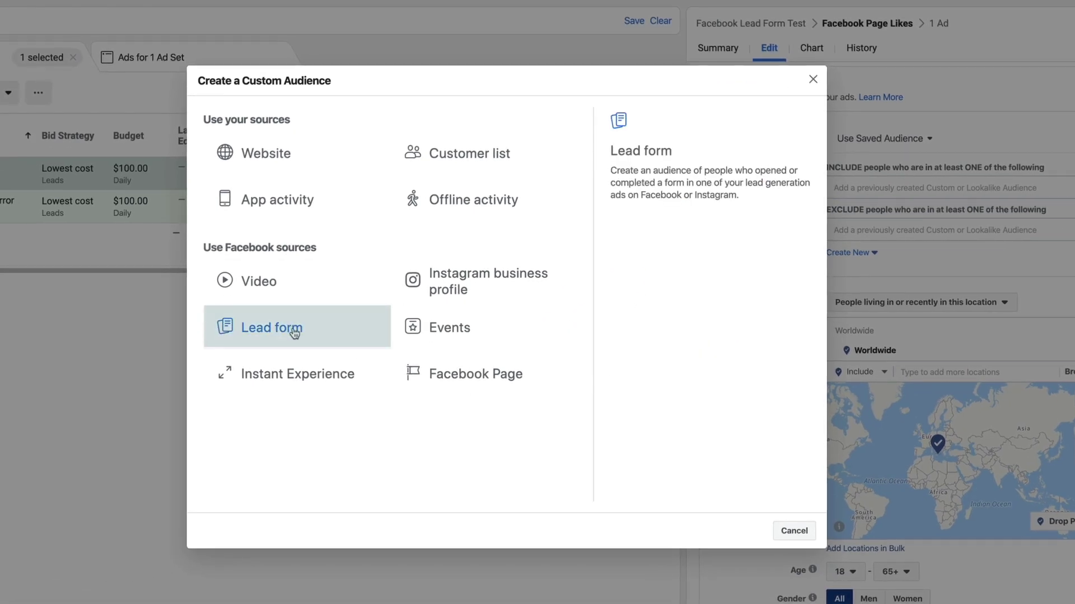
pyautogui.click(295, 333)
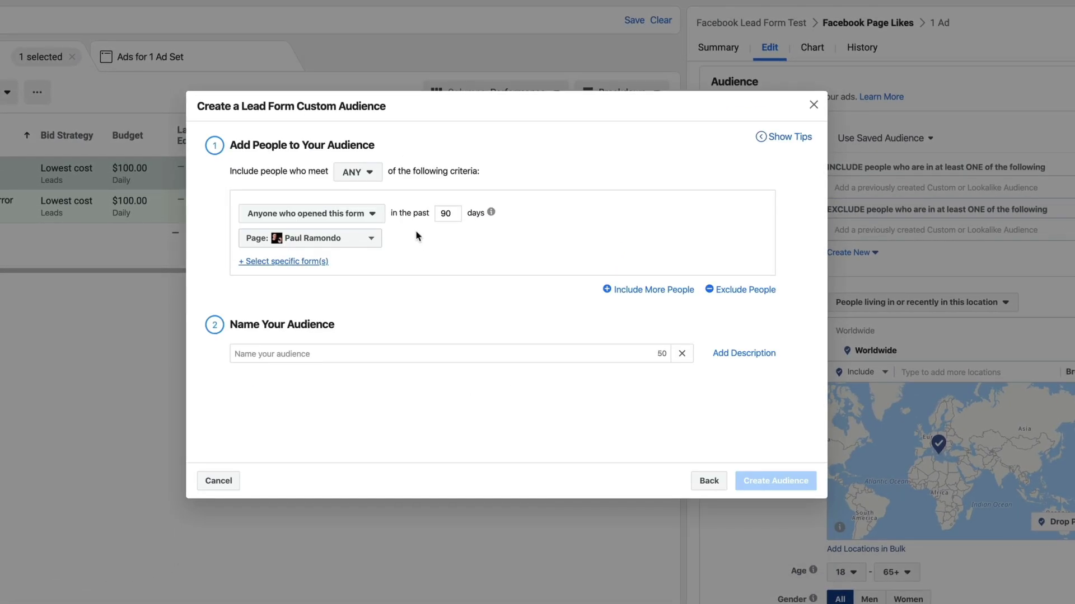
pyautogui.click(377, 218)
pyautogui.click(373, 272)
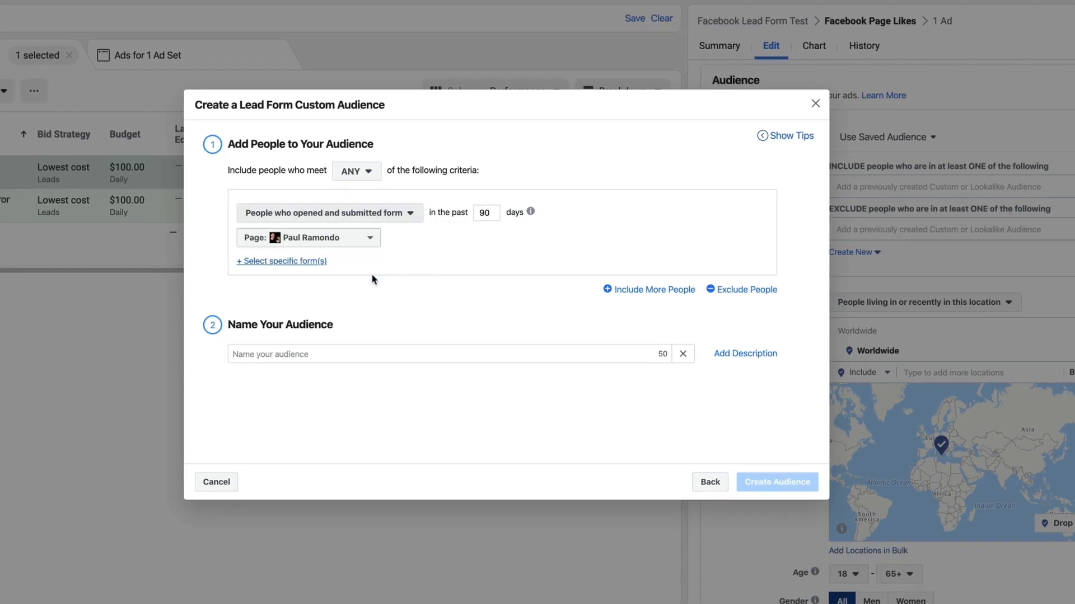
pyautogui.click(306, 262)
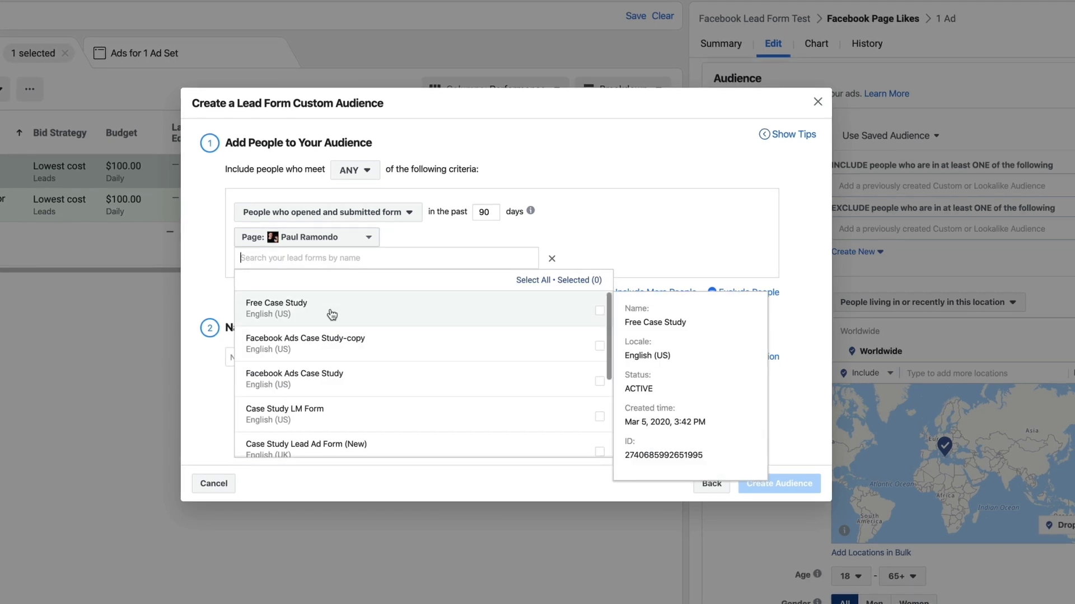
pyautogui.click(328, 313)
# Step: Name it 'Free Case Study - Open/Submits (Last 90 Days)', create it and exclude it
pyautogui.click(380, 387)
pyautogui.write('Free Case Study - Open/Submits (Last 90 Days)')
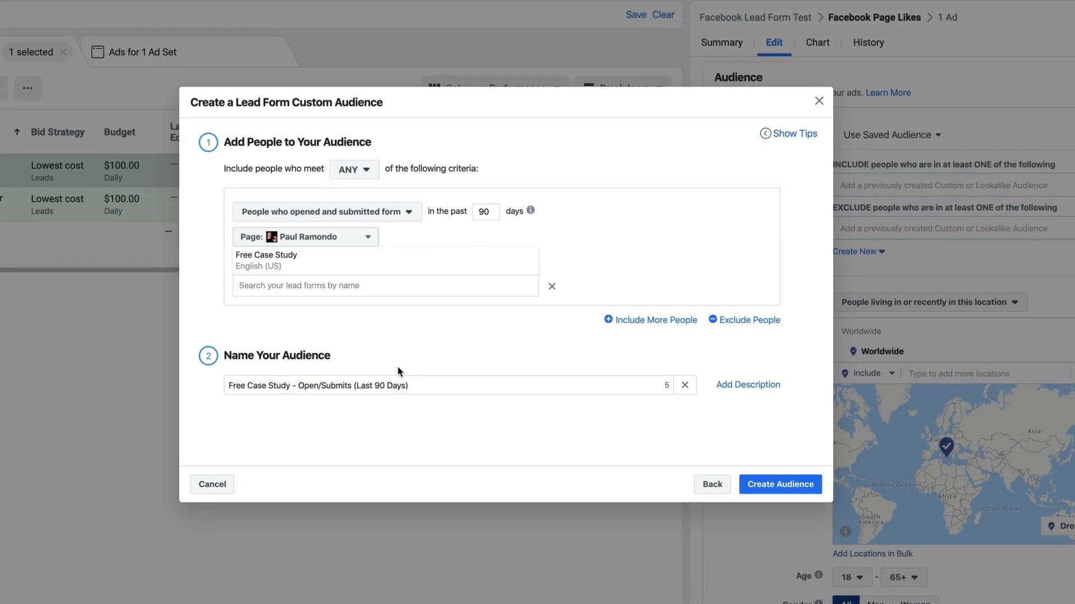
pyautogui.click(780, 484)
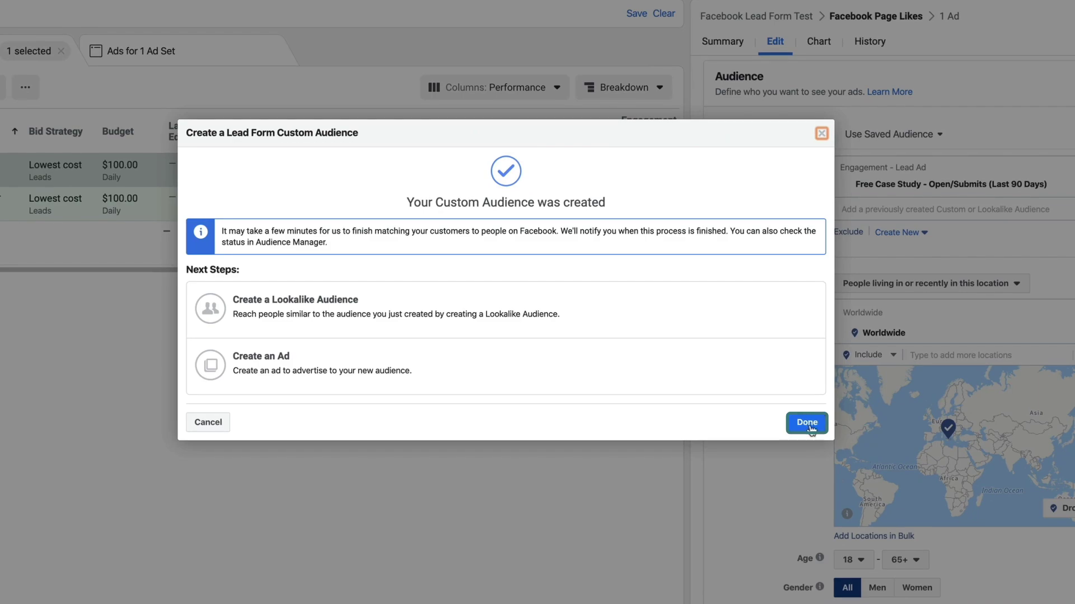
pyautogui.click(804, 424)
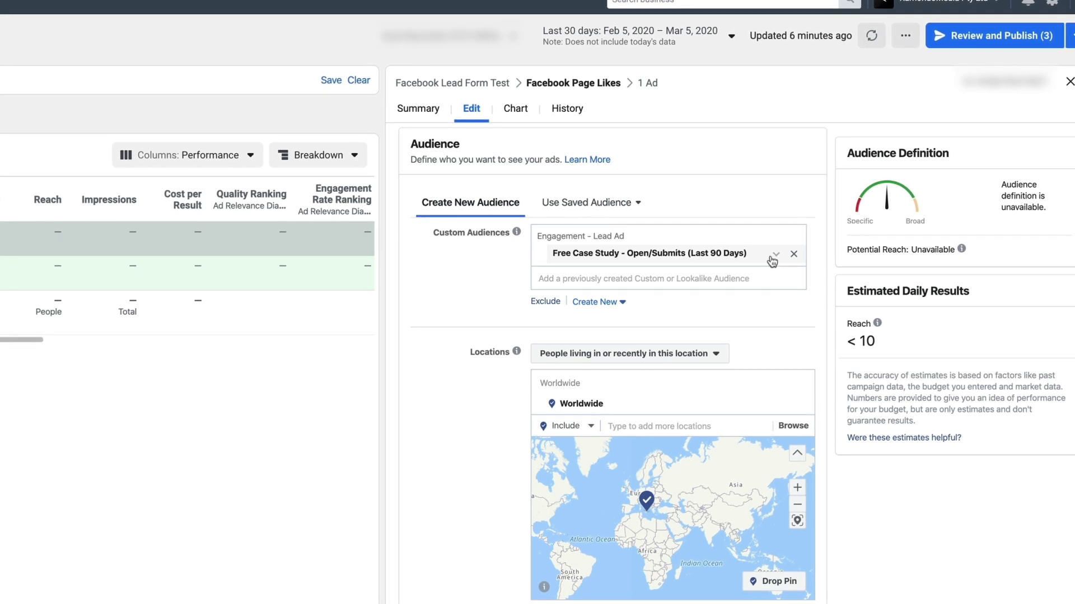
pyautogui.click(740, 276)
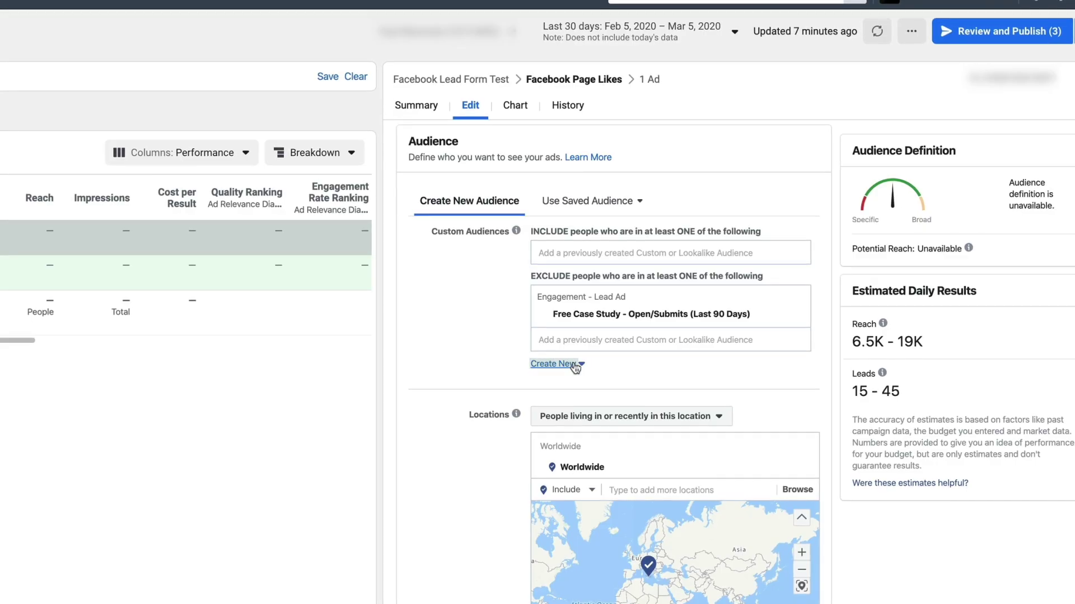
# Step: Create the 'Free Case Study - Opens (Last 90 Days)' lead-form audience and add it to exclusions
pyautogui.click(576, 365)
pyautogui.click(582, 392)
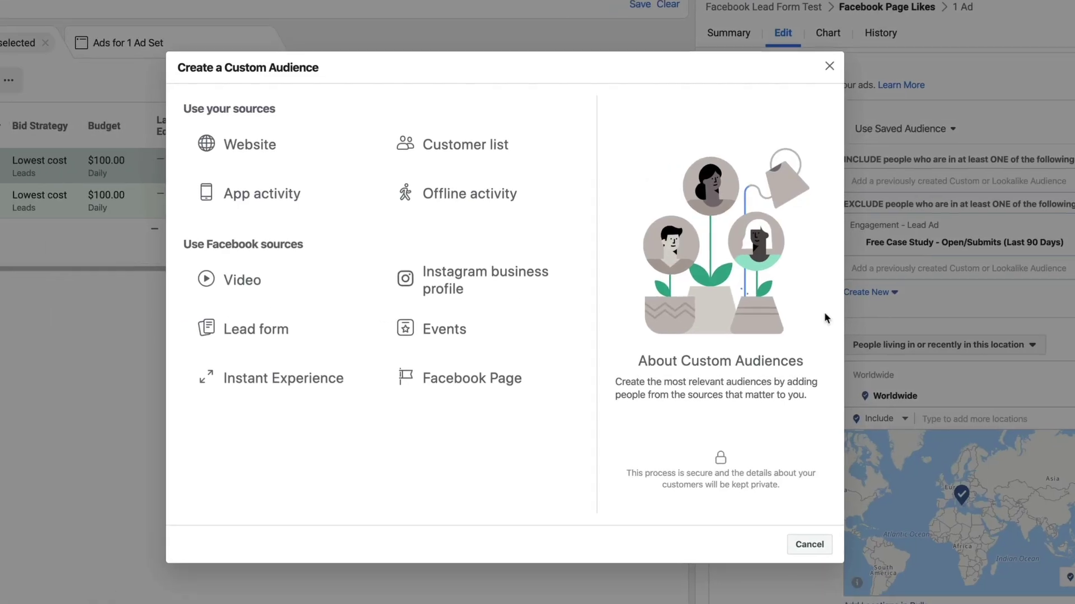
pyautogui.click(251, 318)
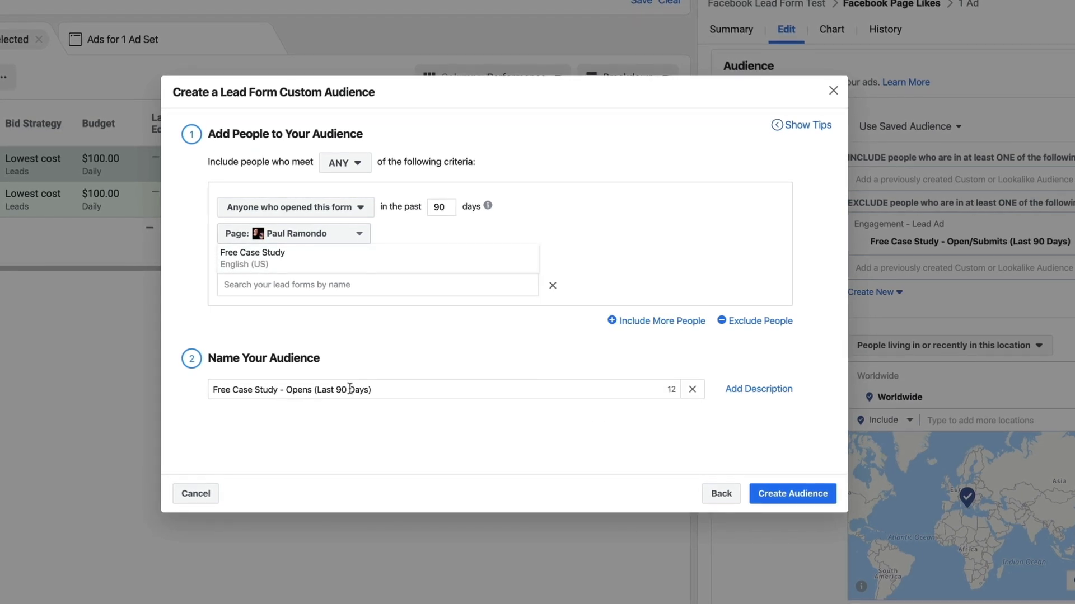
pyautogui.click(794, 495)
pyautogui.click(820, 431)
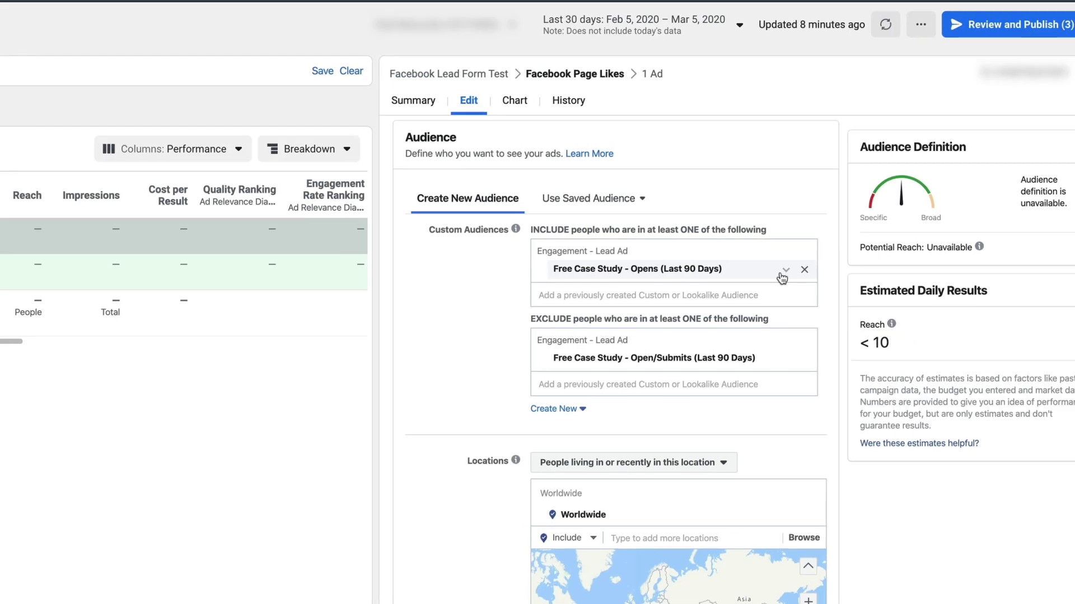
pyautogui.click(754, 298)
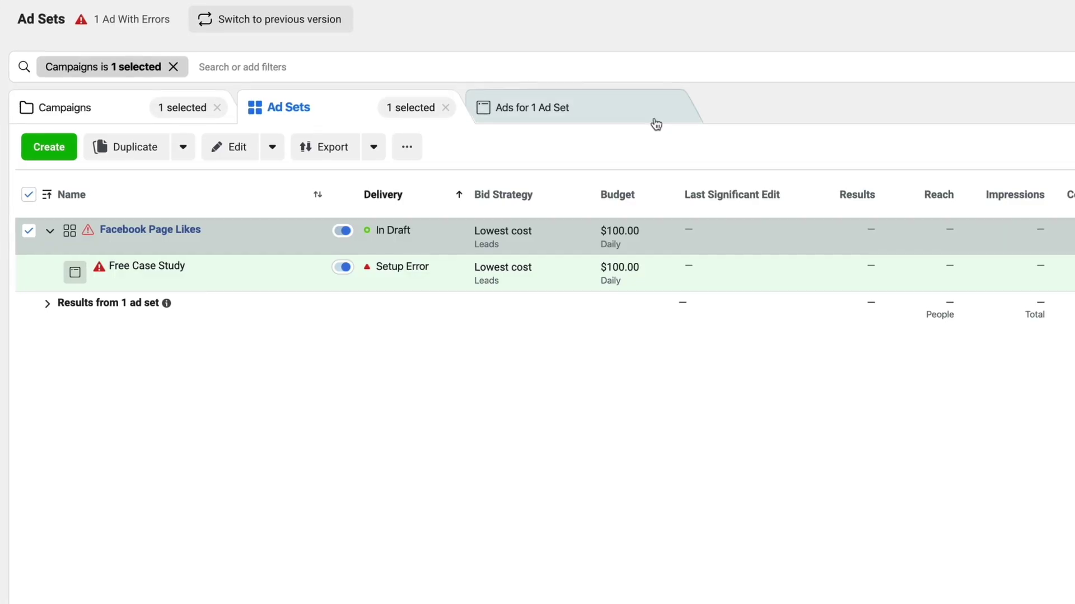
# Step: Edit the Free Case Study ad and select the Free Case Study instant form
pyautogui.click(655, 121)
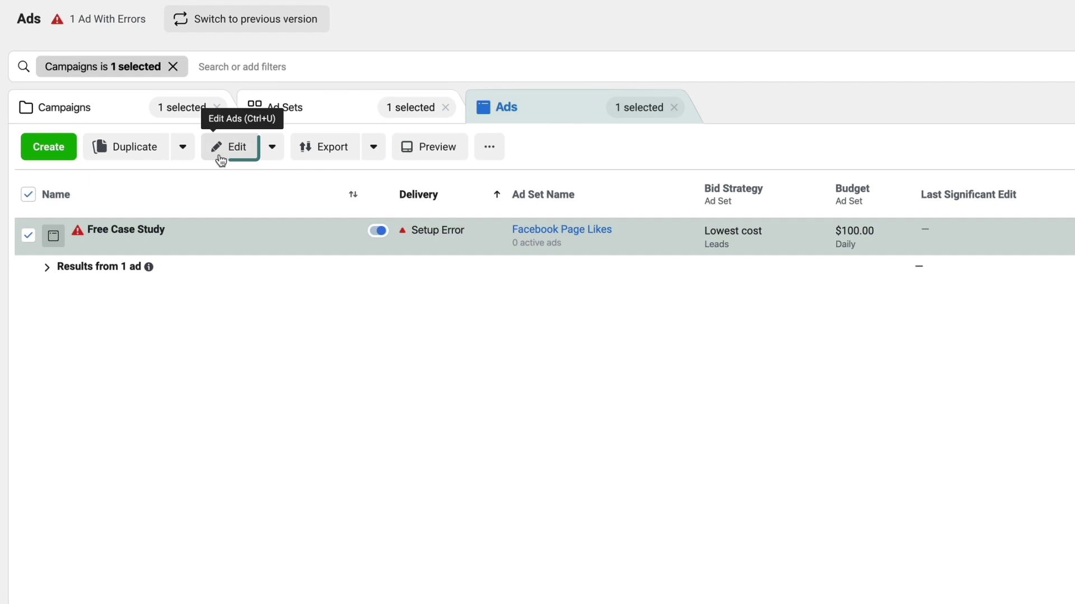
pyautogui.click(220, 156)
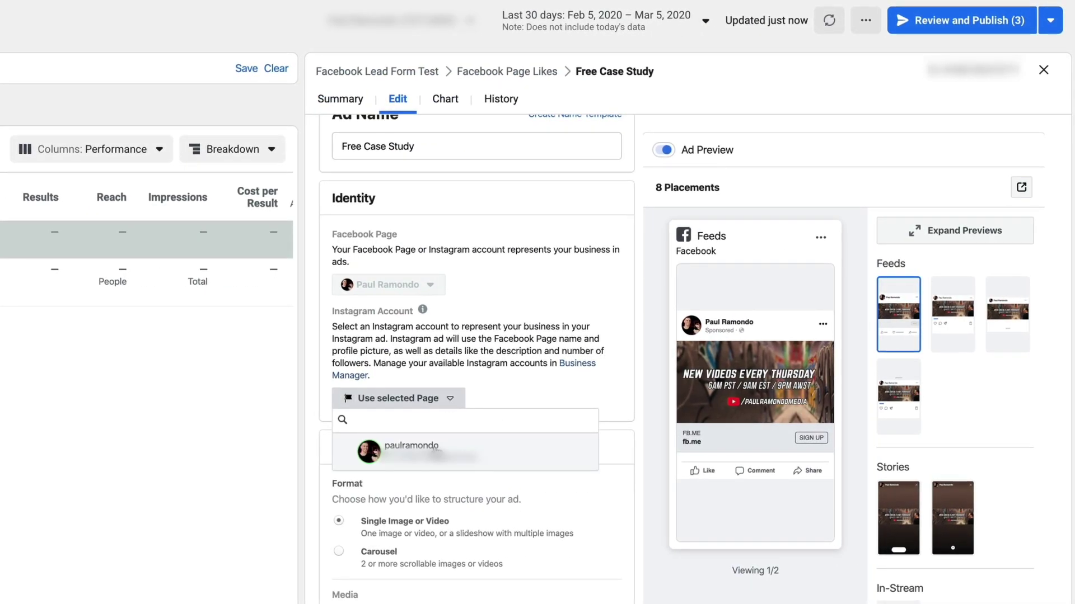
pyautogui.scroll(-15, 525, 478)
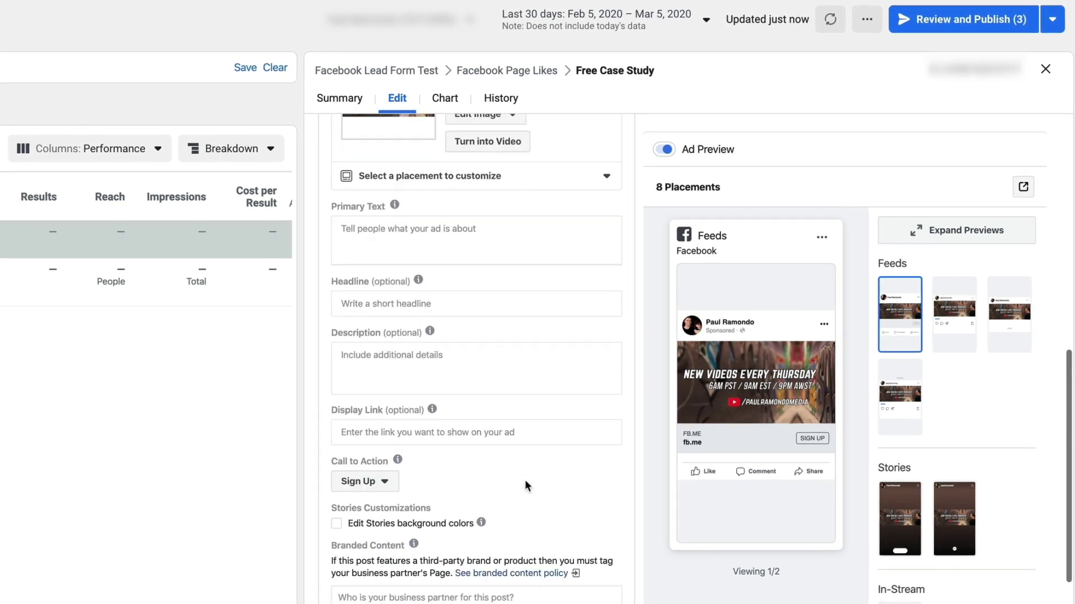
pyautogui.scroll(-2, 523, 482)
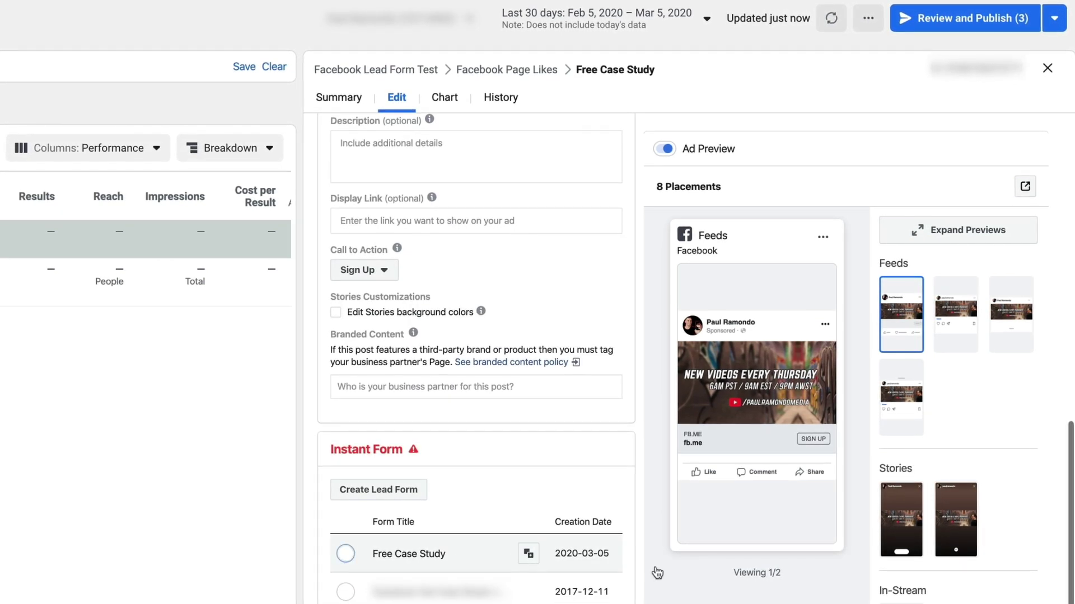
pyautogui.click(346, 554)
# Step: Replace the ad image with case-study-promo-ad-2.png
pyautogui.scroll(5, 603, 495)
pyautogui.scroll(4, 602, 496)
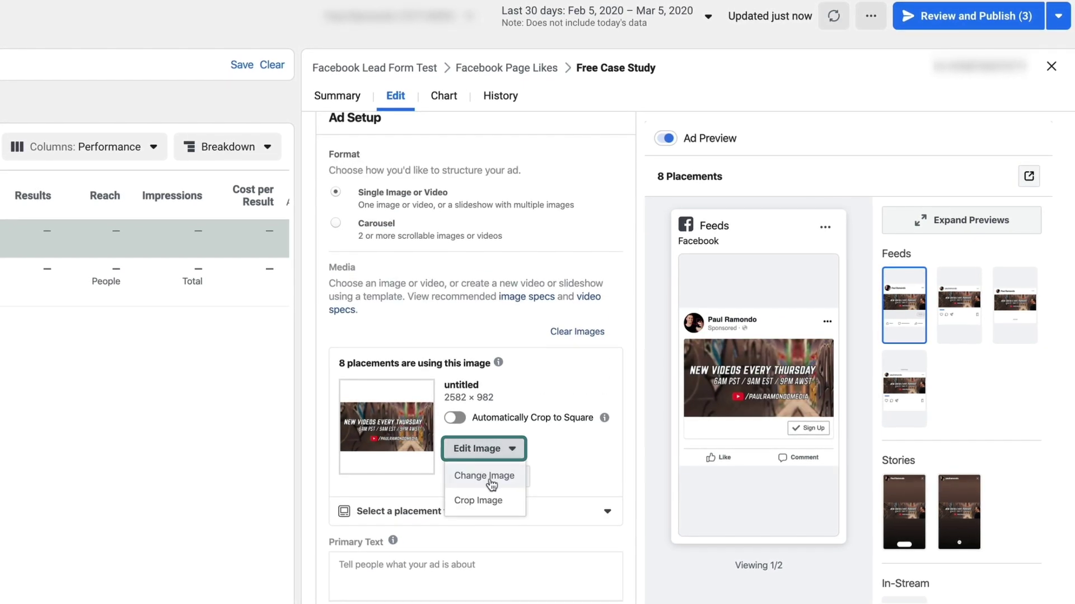
pyautogui.click(484, 477)
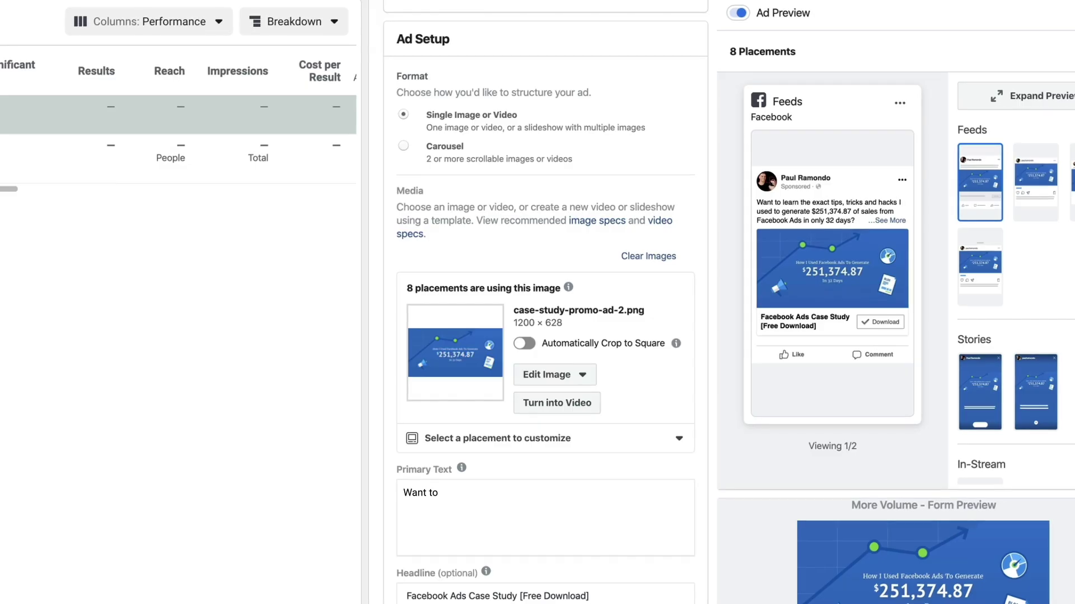
# Step: Add 'learn the exact tips, tricks and hacks' to the ad's primary text
pyautogui.write('learn the exact tips, tricks and hacks I used to generate $251,374.87 of sales from Facebook Ads in only 32 days?')
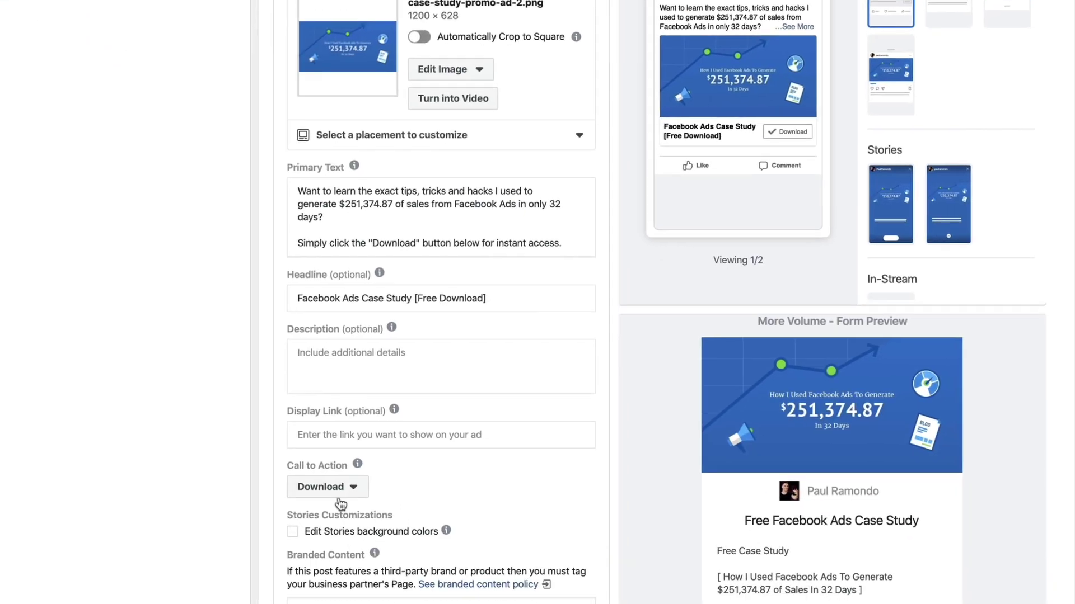
# Step: Review the Instant Form and Tracking settings, then open Connect your CRM from the Forms Library
pyautogui.scroll(-3, 400, 491)
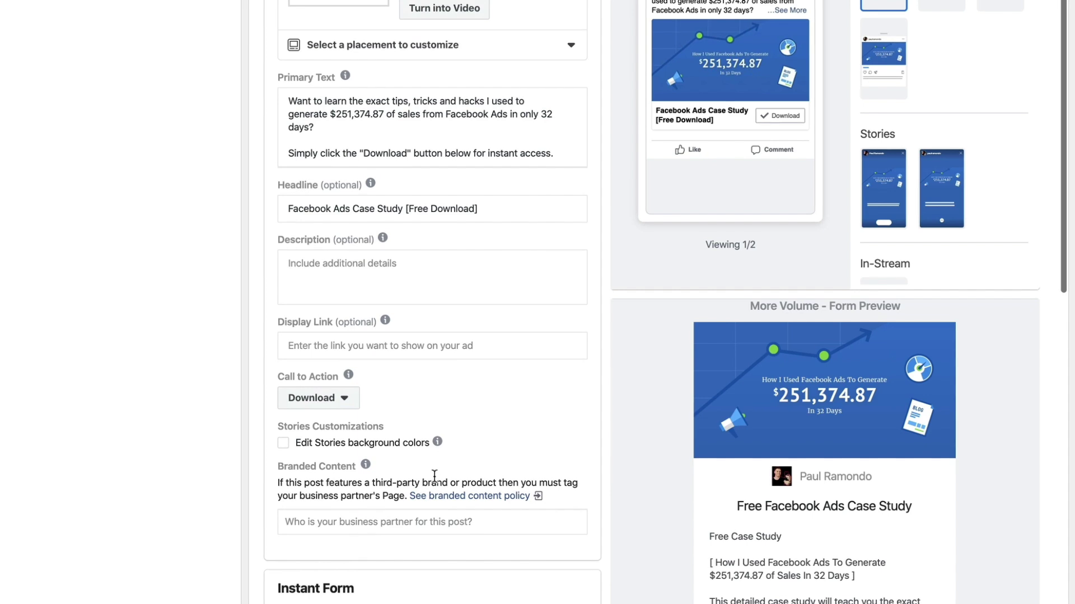
pyautogui.click(446, 441)
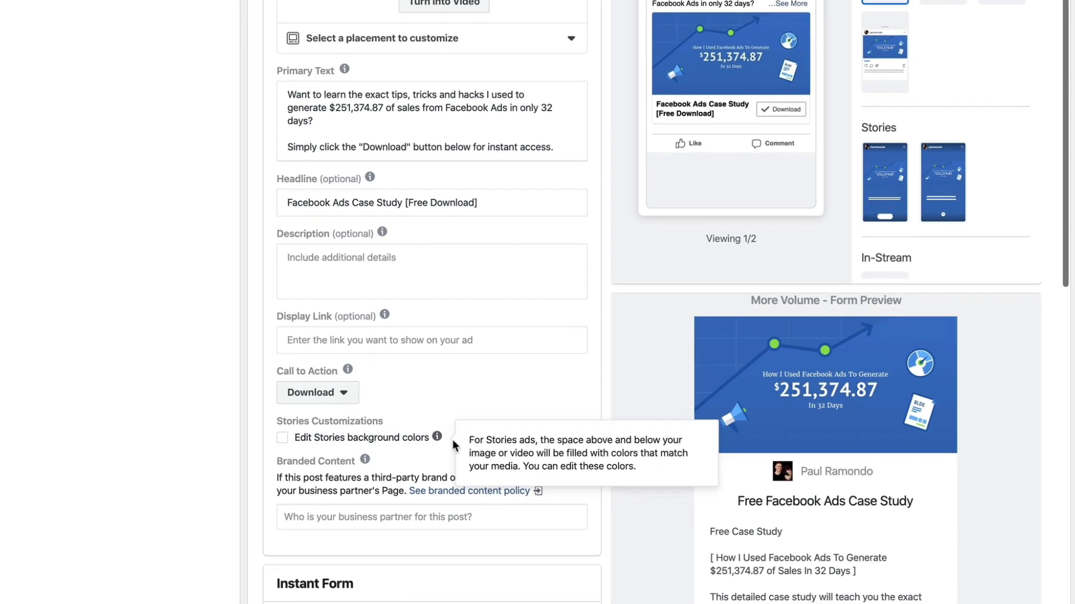
pyautogui.scroll(-10, 407, 452)
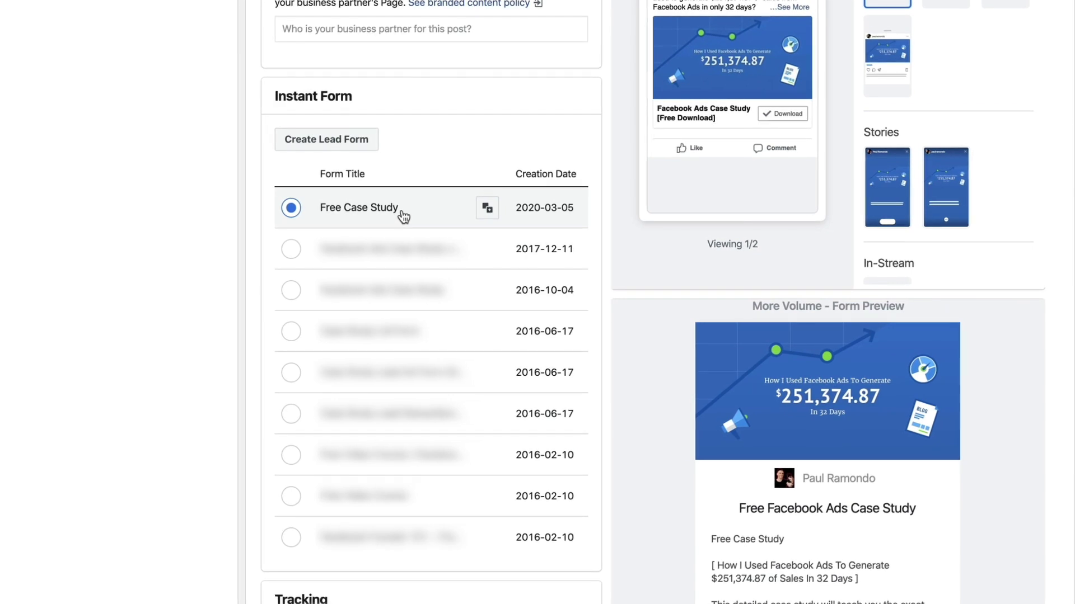
pyautogui.scroll(-5, 462, 300)
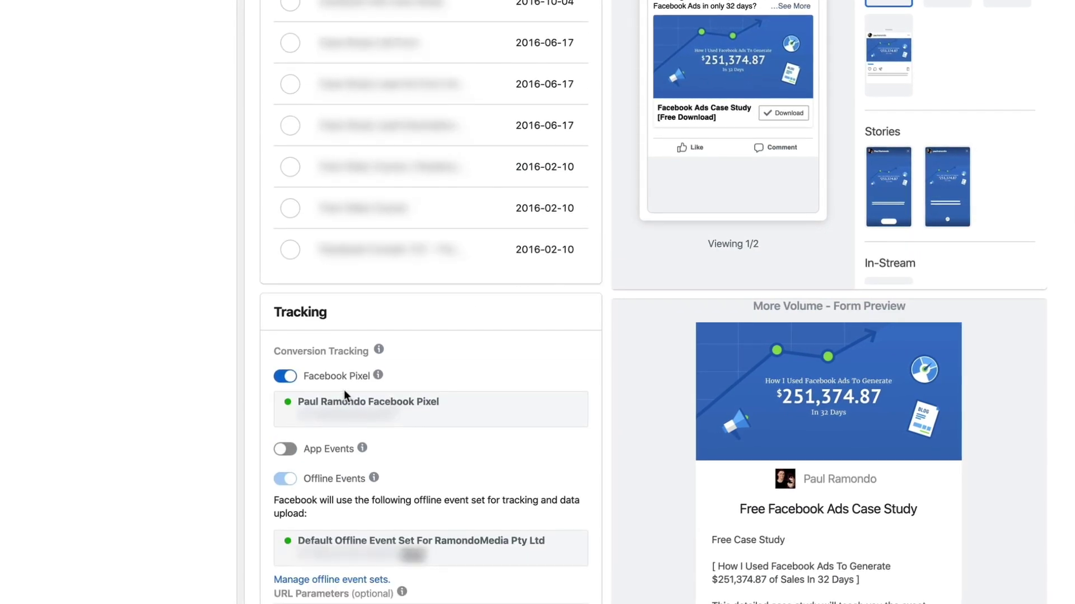
pyautogui.moveTo(378, 375)
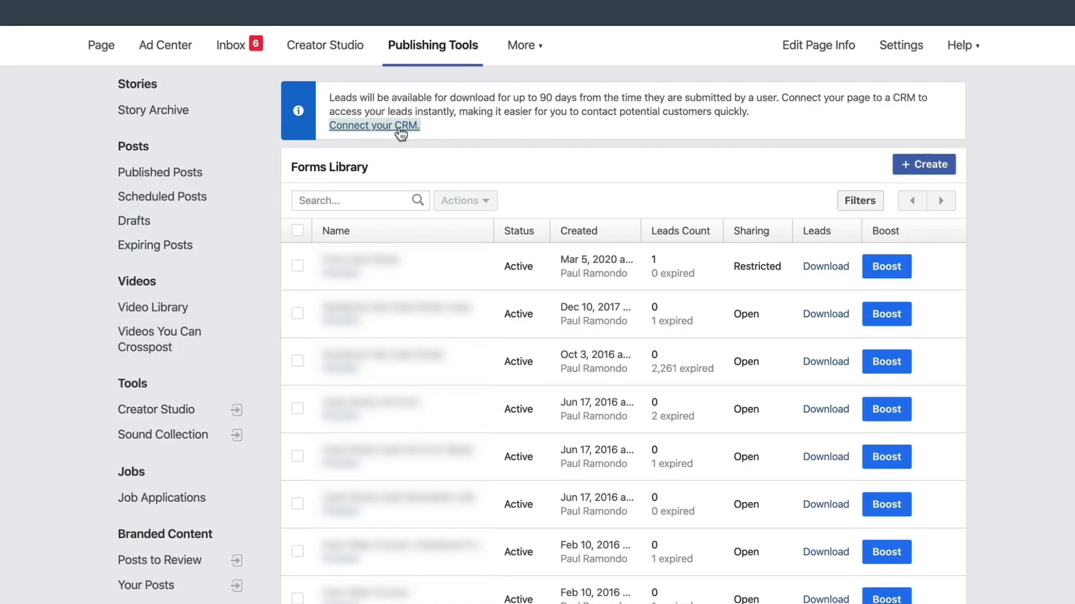
pyautogui.click(399, 128)
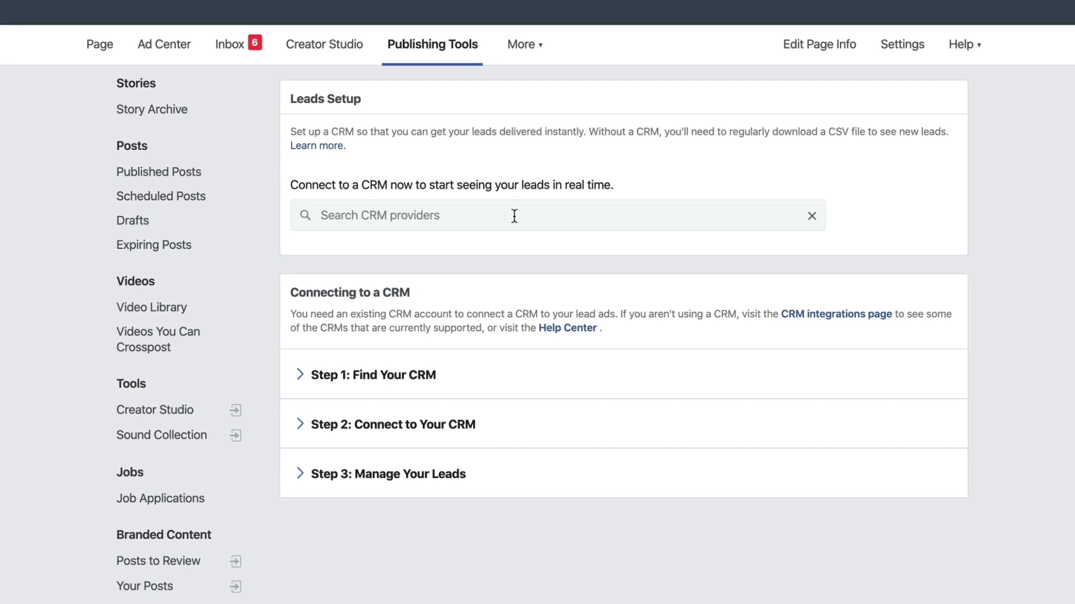